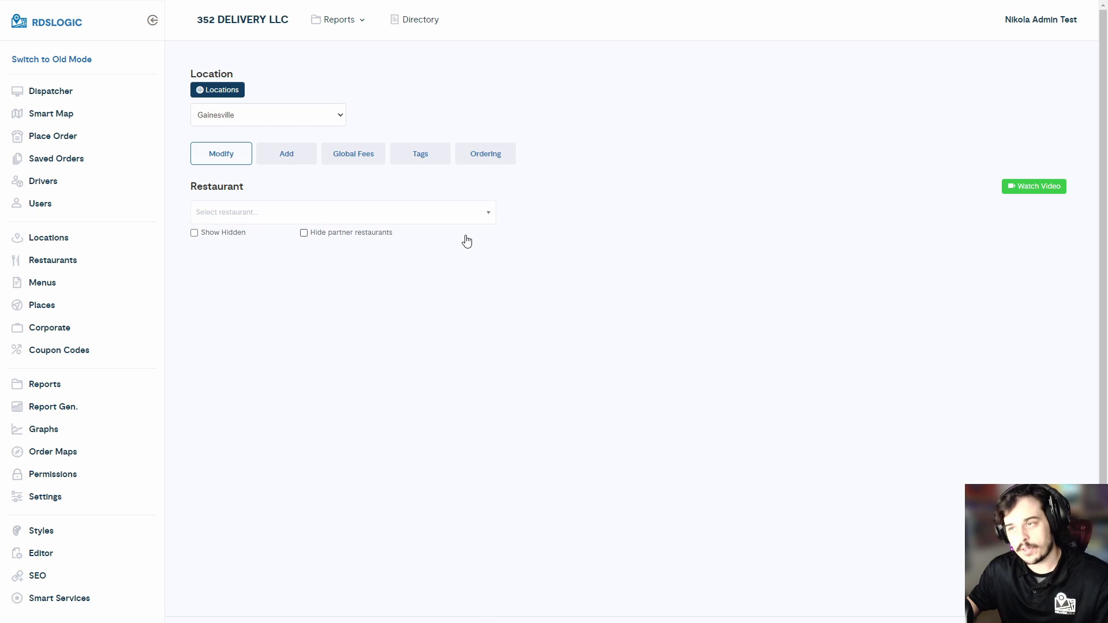
# Step: Open the restaurant "352 Test Resto - Testing DL" for editing
pyautogui.click(476, 217)
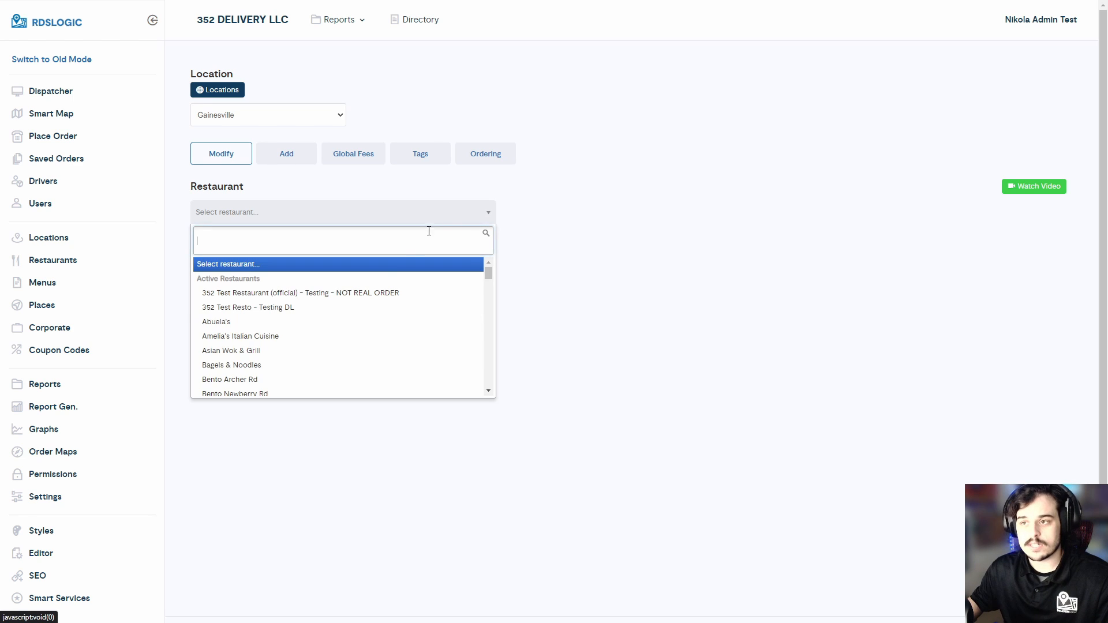
pyautogui.click(339, 308)
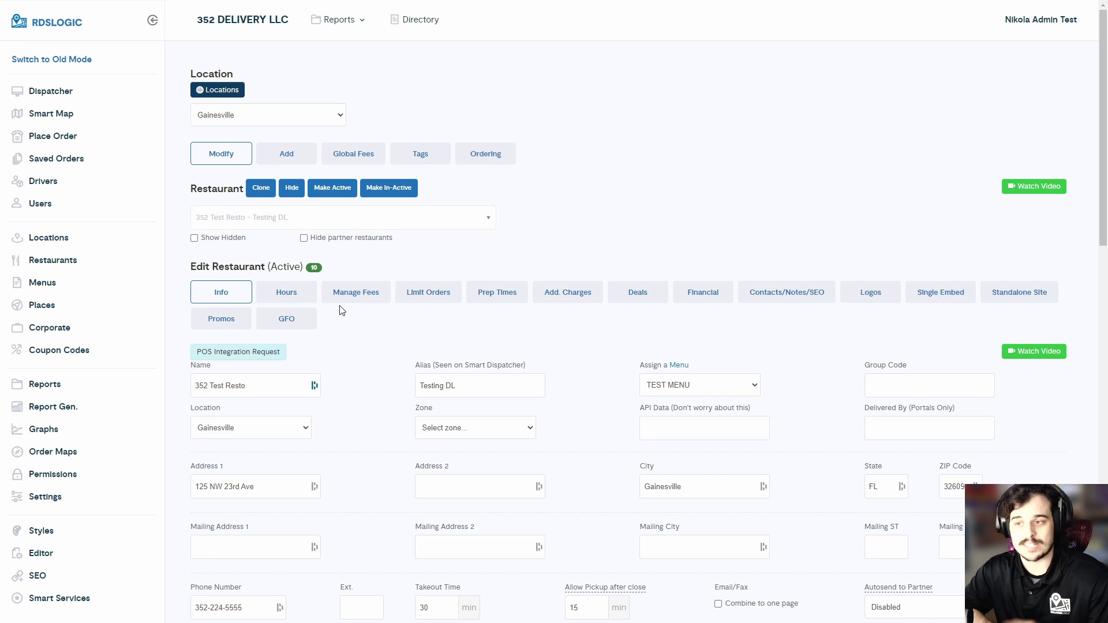
# Step: Check the restaurant's active status and the number badge beside the Edit Restaurant heading
pyautogui.moveTo(270, 270); pyautogui.dragTo(300, 266)
pyautogui.click(274, 266)
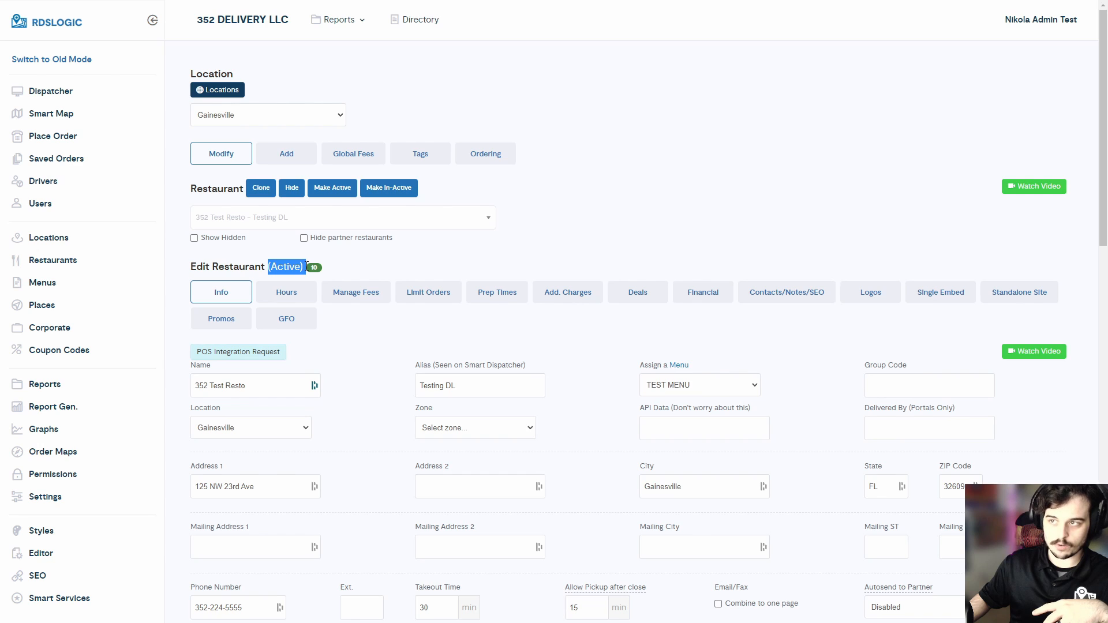
pyautogui.click(285, 268)
pyautogui.moveTo(268, 266); pyautogui.dragTo(301, 271)
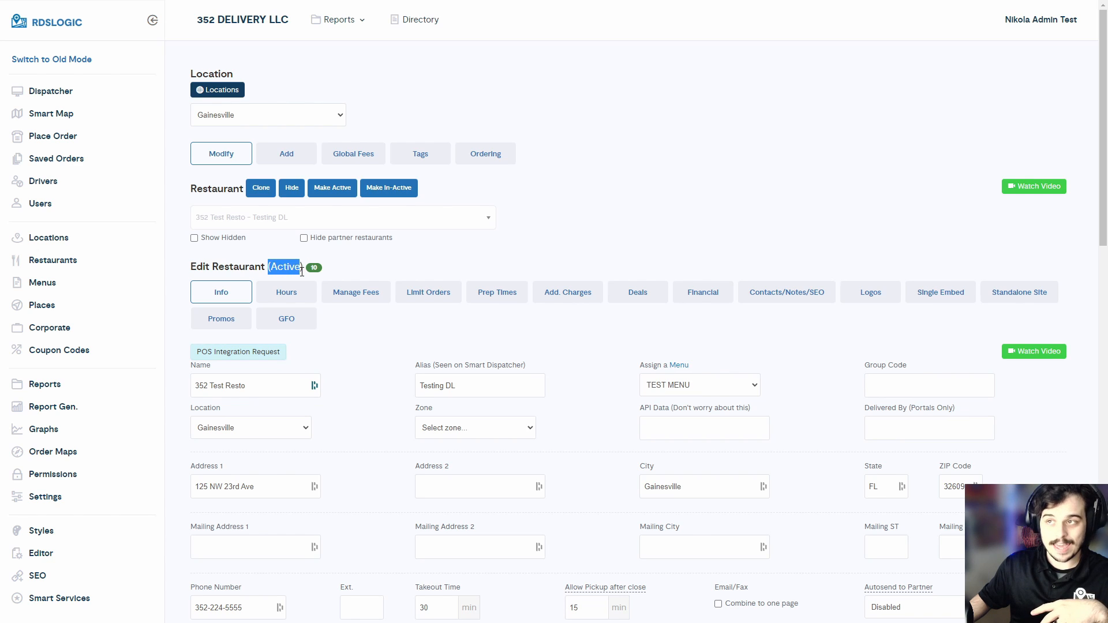
pyautogui.click(292, 268)
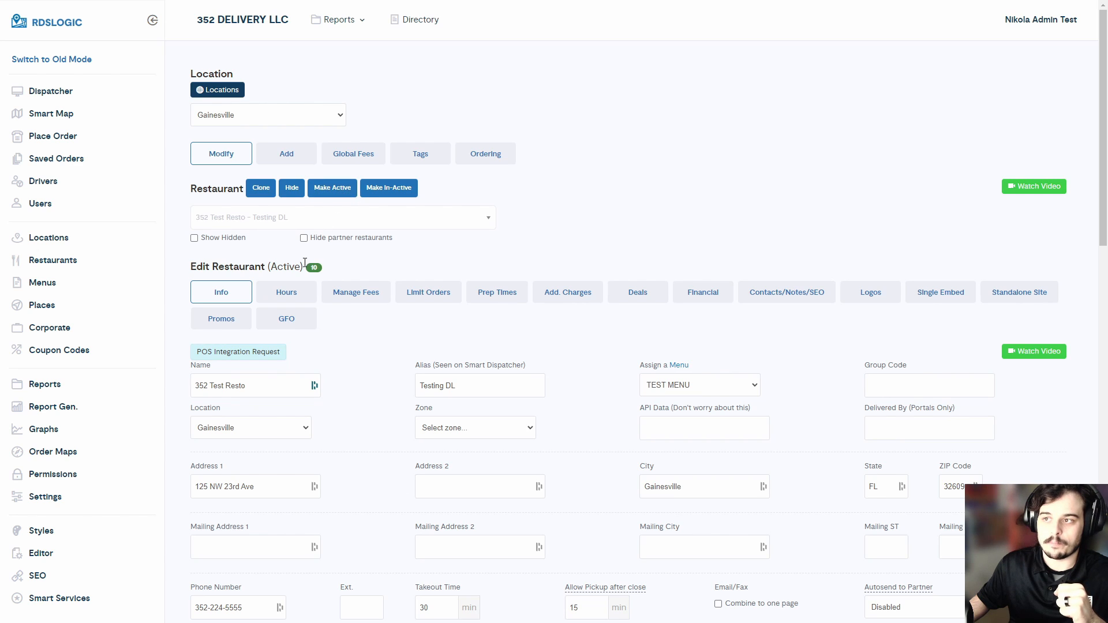
pyautogui.moveTo(305, 268); pyautogui.dragTo(269, 263)
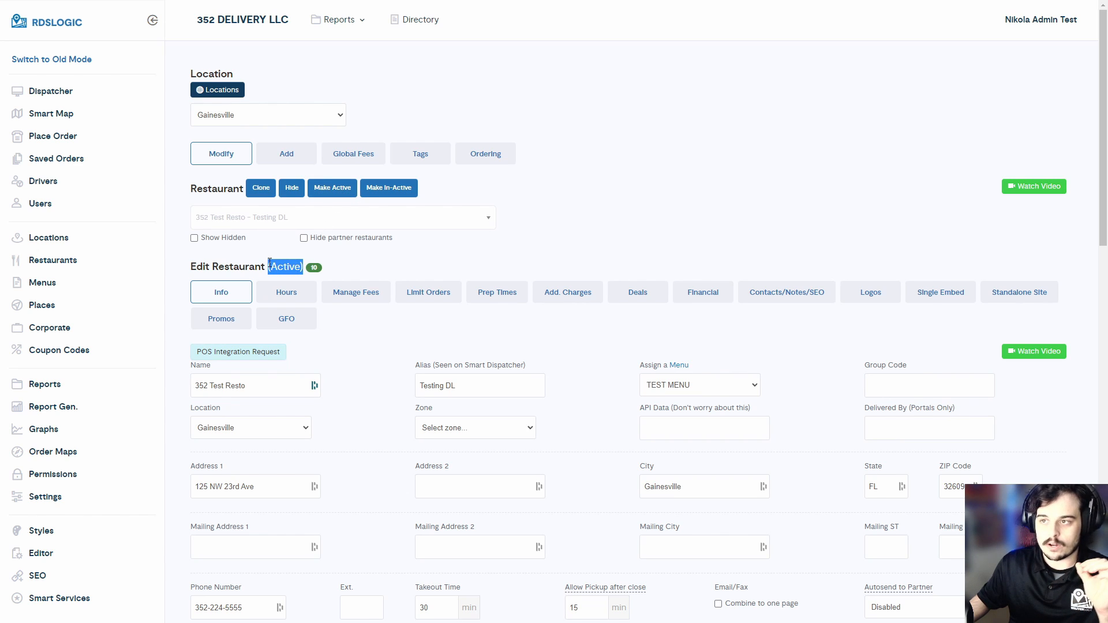
pyautogui.click(270, 263)
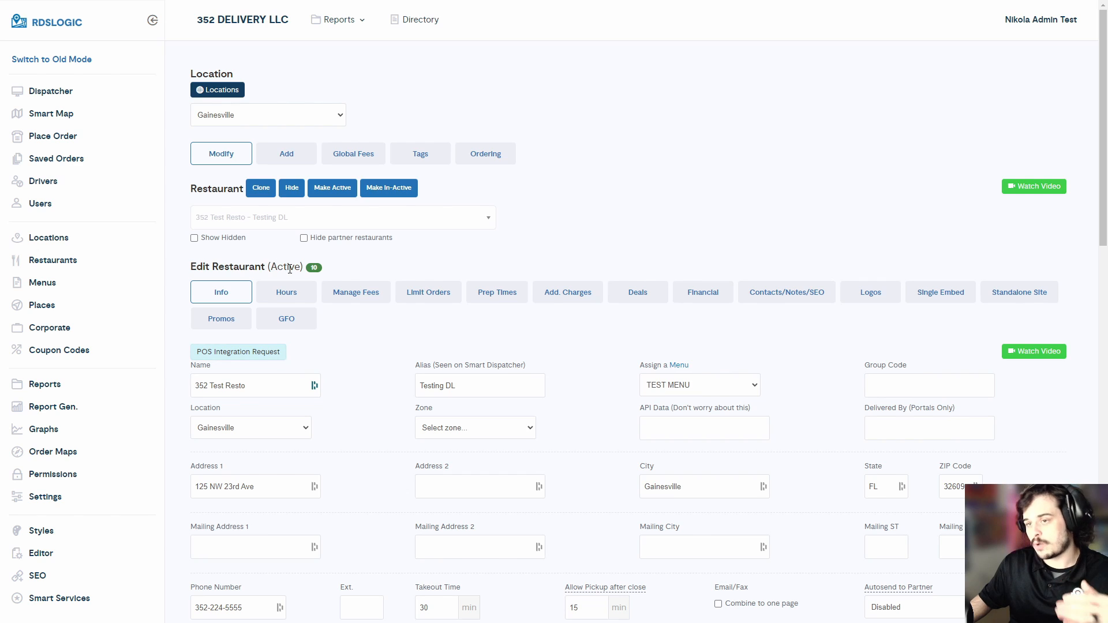
pyautogui.moveTo(308, 270); pyautogui.dragTo(320, 272)
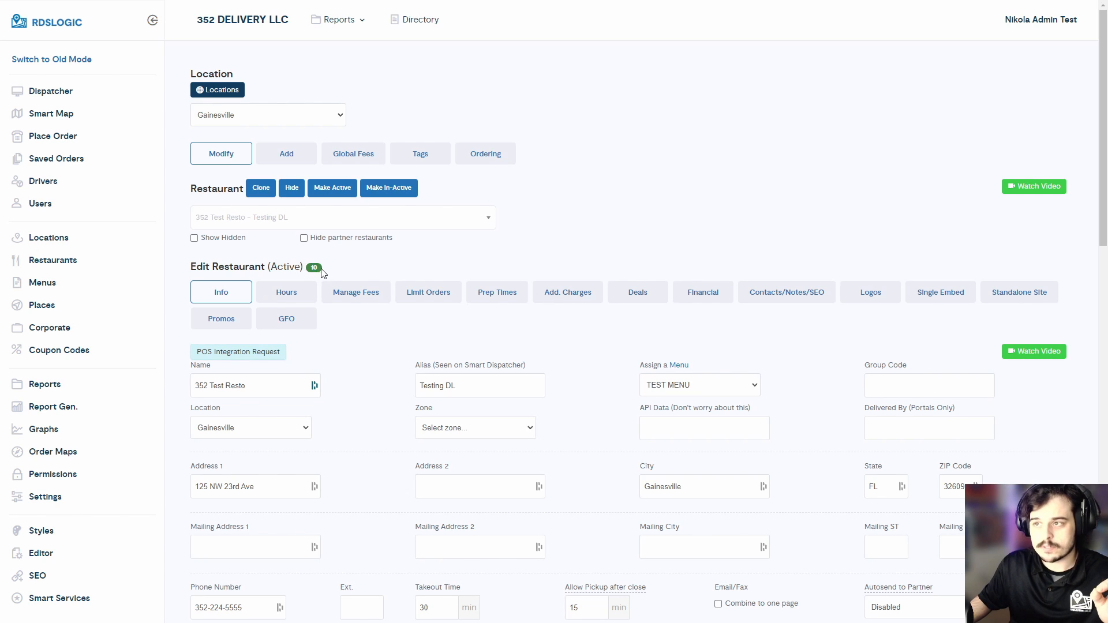
pyautogui.moveTo(323, 273); pyautogui.dragTo(319, 272)
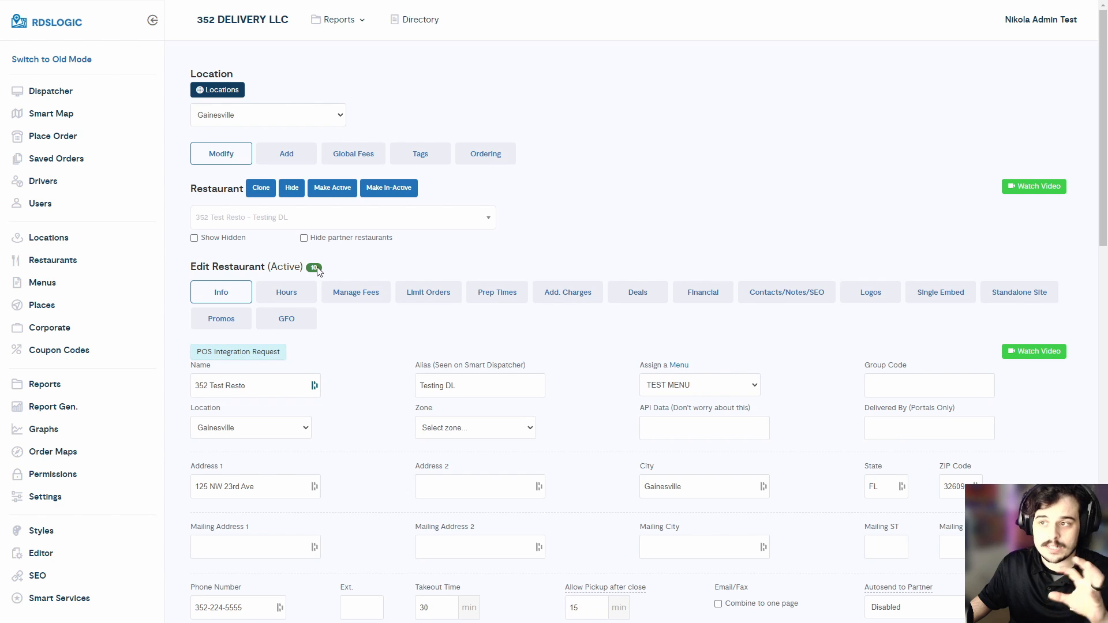
pyautogui.scroll(-2, 358, 311)
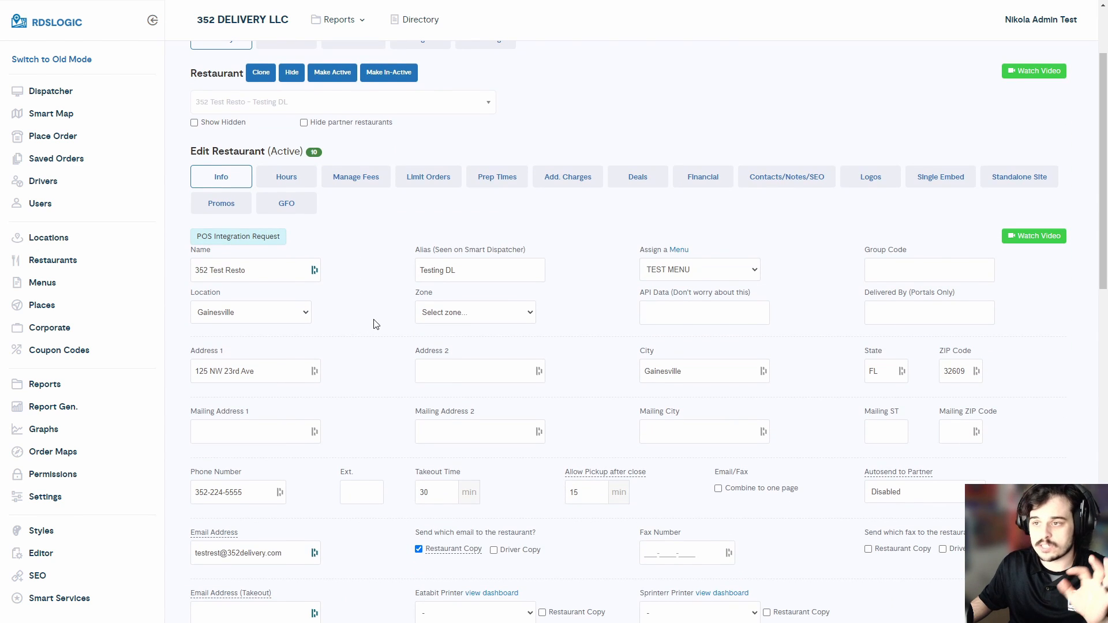
pyautogui.scroll(2, 351, 331)
pyautogui.moveTo(345, 309); pyautogui.dragTo(309, 271)
pyautogui.click(311, 271)
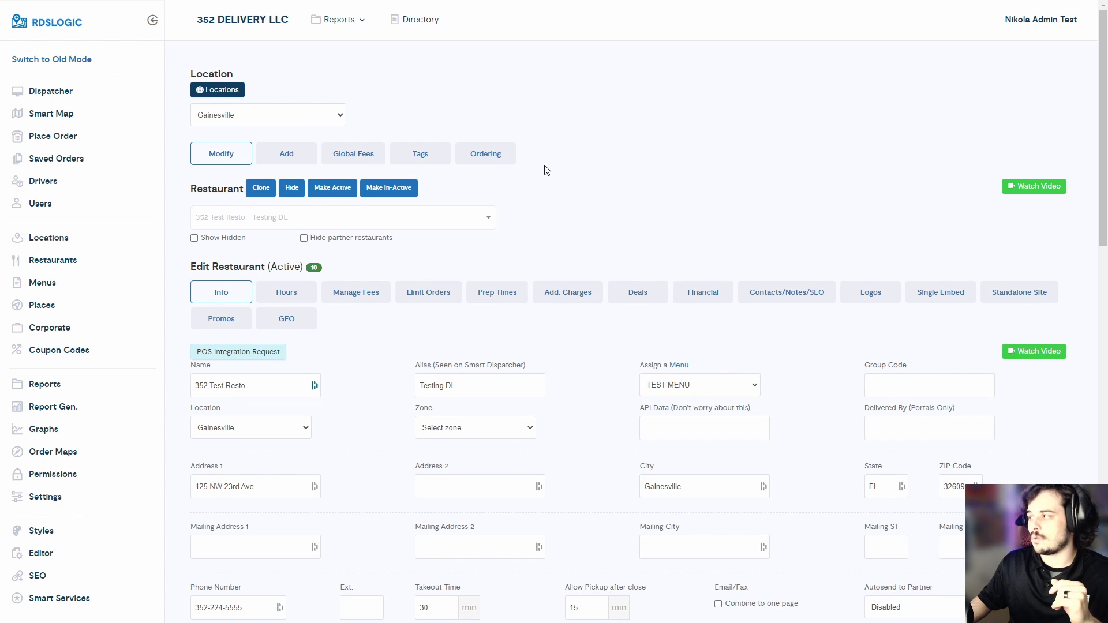
# Step: Review the restaurant's general info settings, down to the delivery and takeout options below the tags
pyautogui.scroll(-2, 545, 169)
pyautogui.scroll(-5, 494, 176)
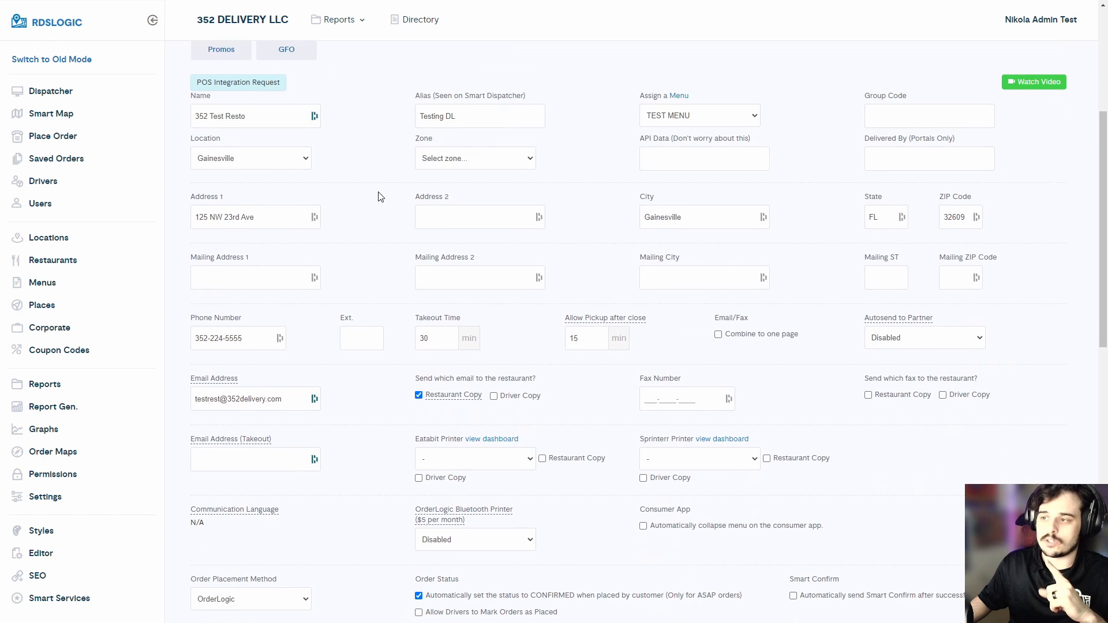
pyautogui.scroll(2, 381, 194)
pyautogui.scroll(-15, 386, 192)
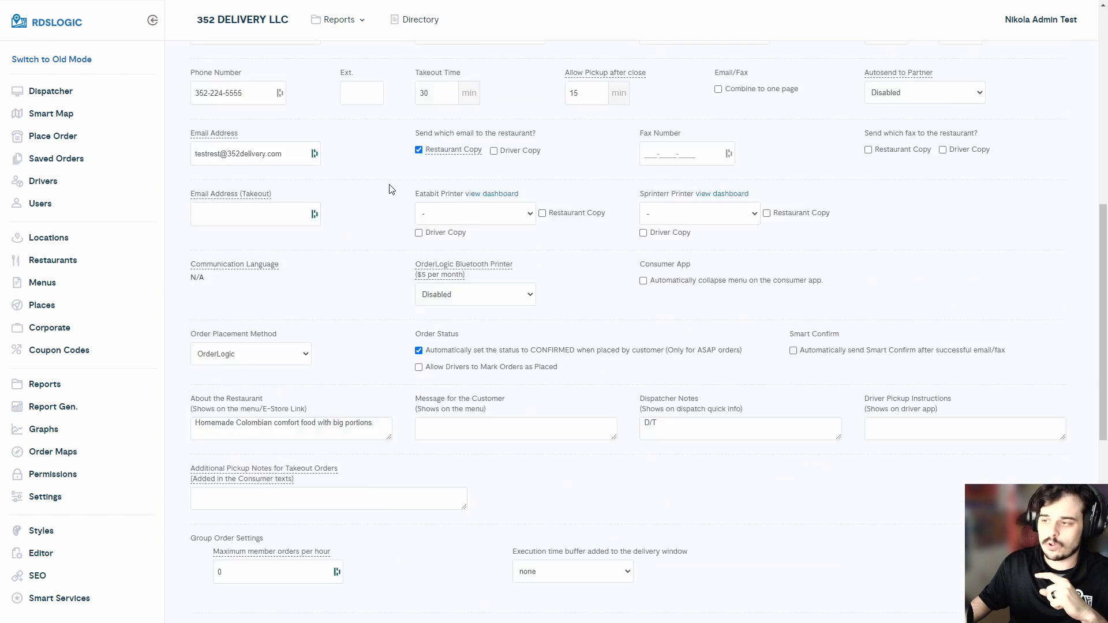
pyautogui.scroll(-4, 392, 189)
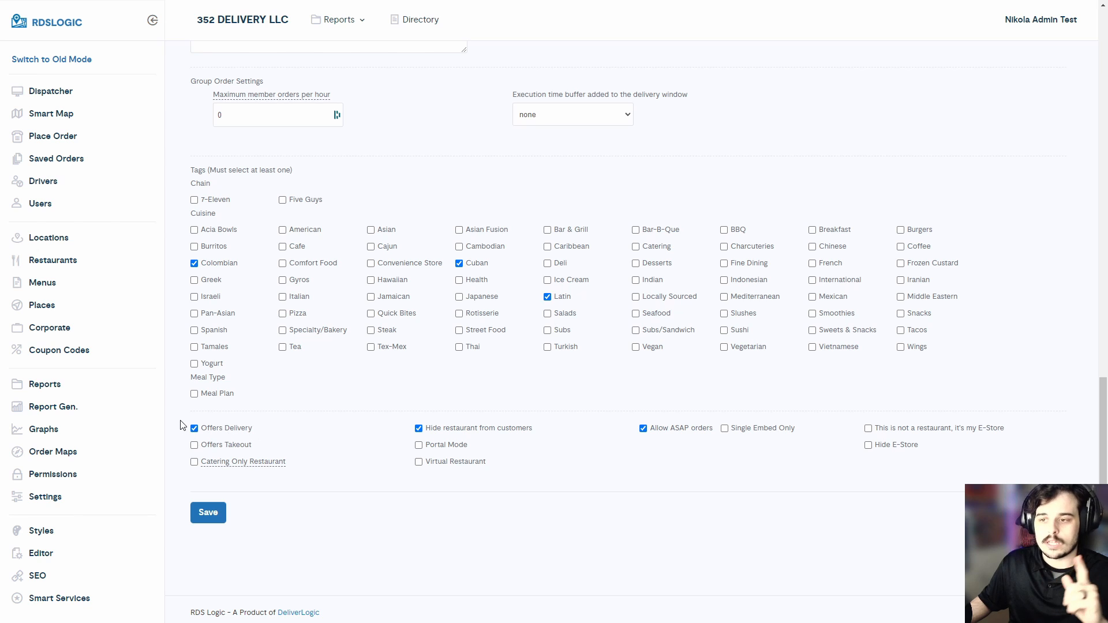
pyautogui.moveTo(183, 423); pyautogui.dragTo(278, 443)
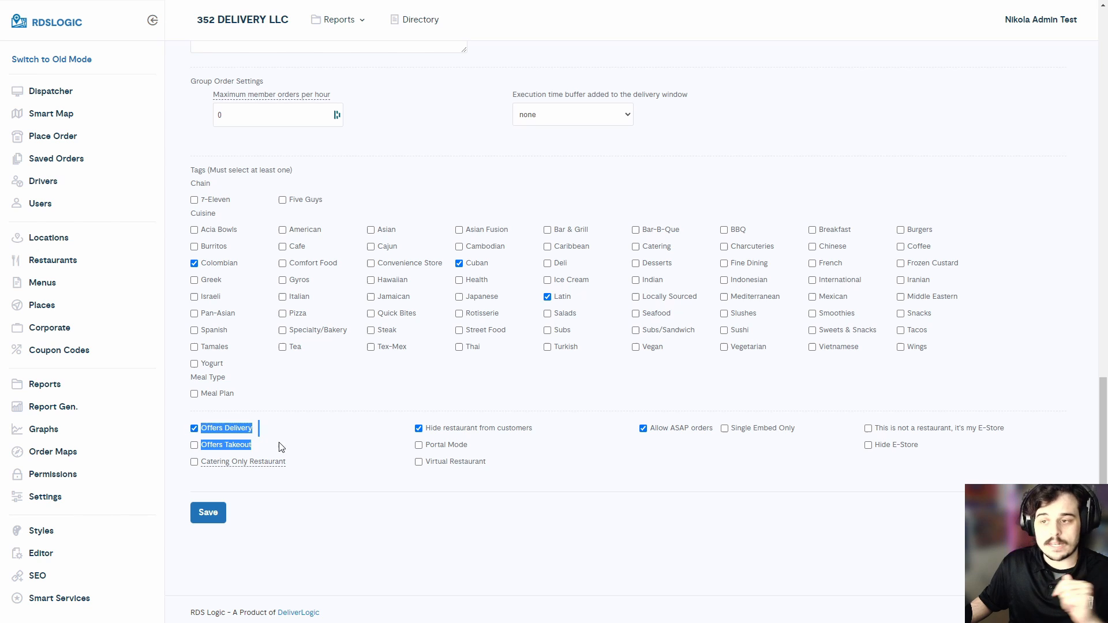
pyautogui.click(390, 406)
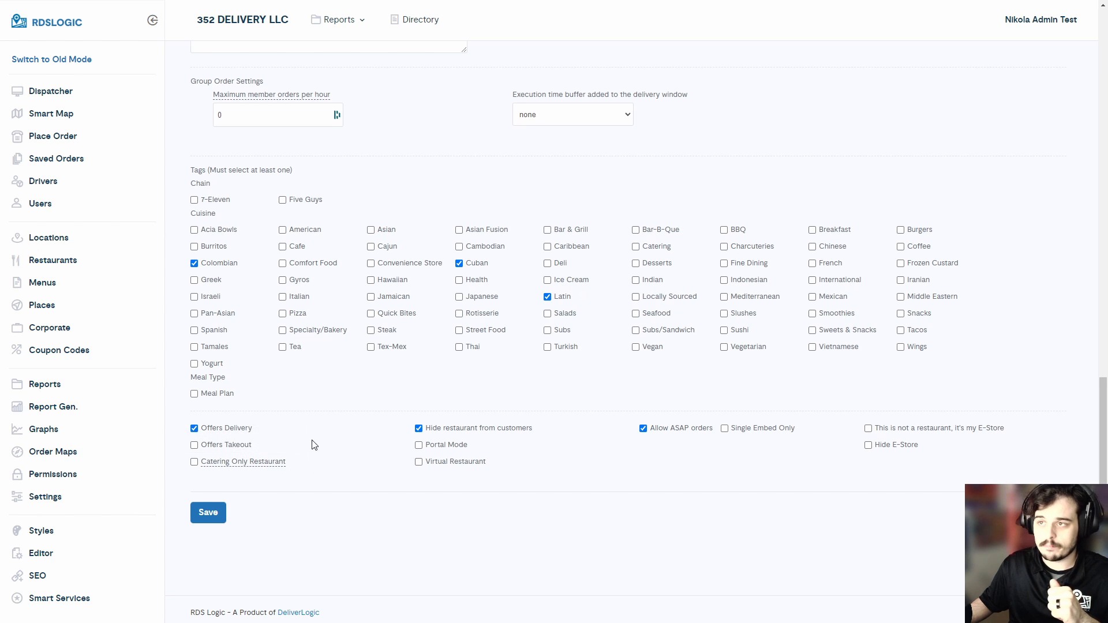
pyautogui.scroll(15, 311, 404)
pyautogui.scroll(2, 333, 411)
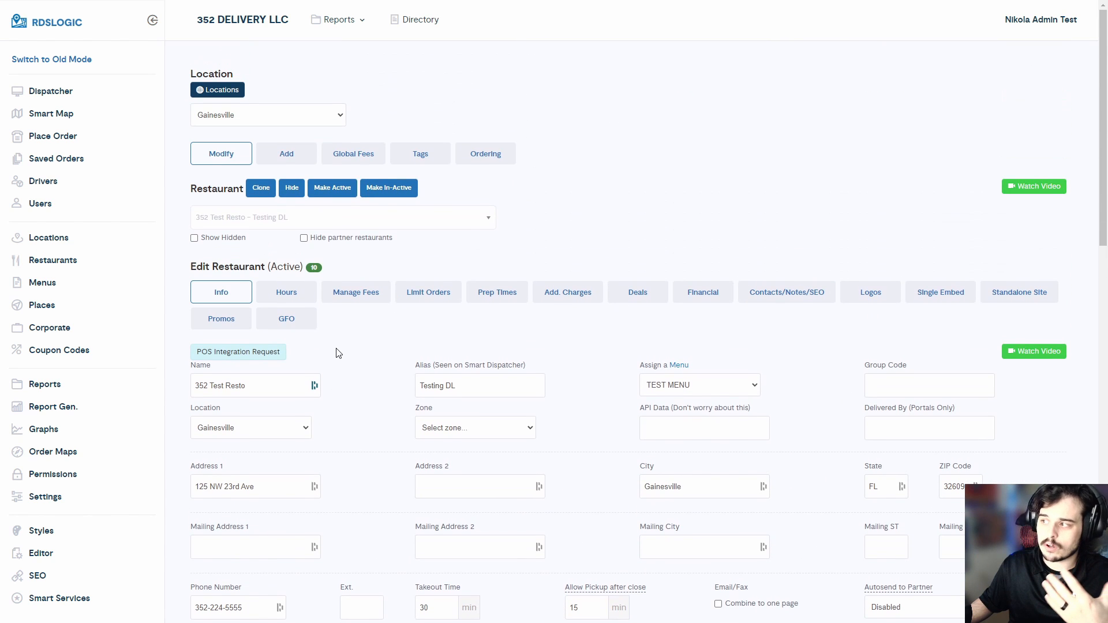
# Step: Examine the restaurant's fee settings, including the mileage-based delivery tiers, maximum distance and Main Zone fees
pyautogui.click(358, 301)
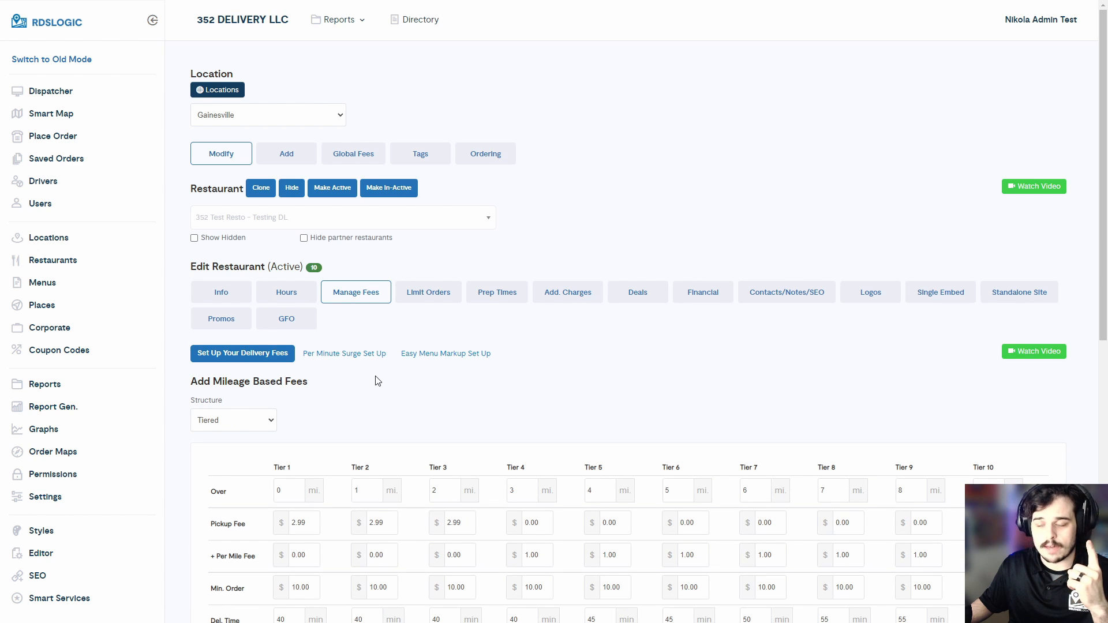
pyautogui.scroll(-8, 378, 382)
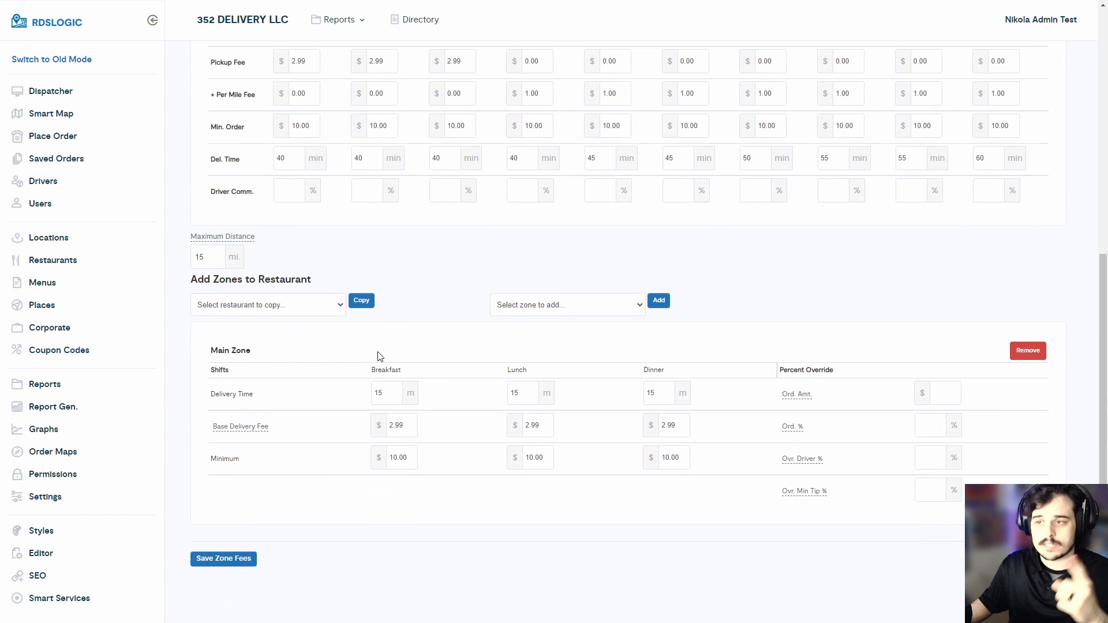
pyautogui.scroll(-1, 385, 336)
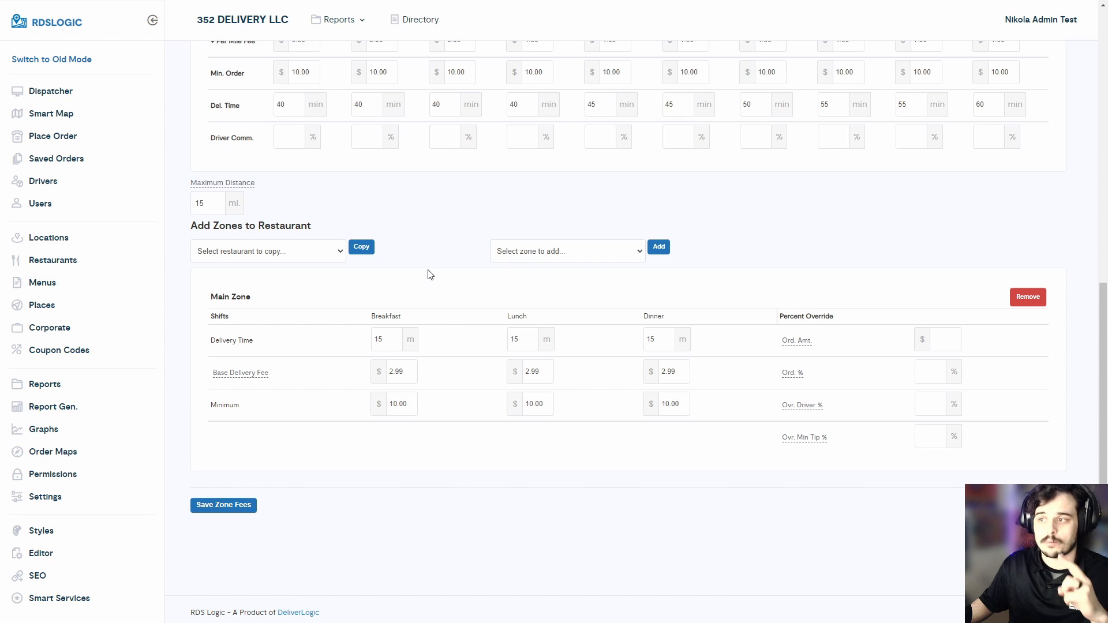
pyautogui.scroll(5, 401, 274)
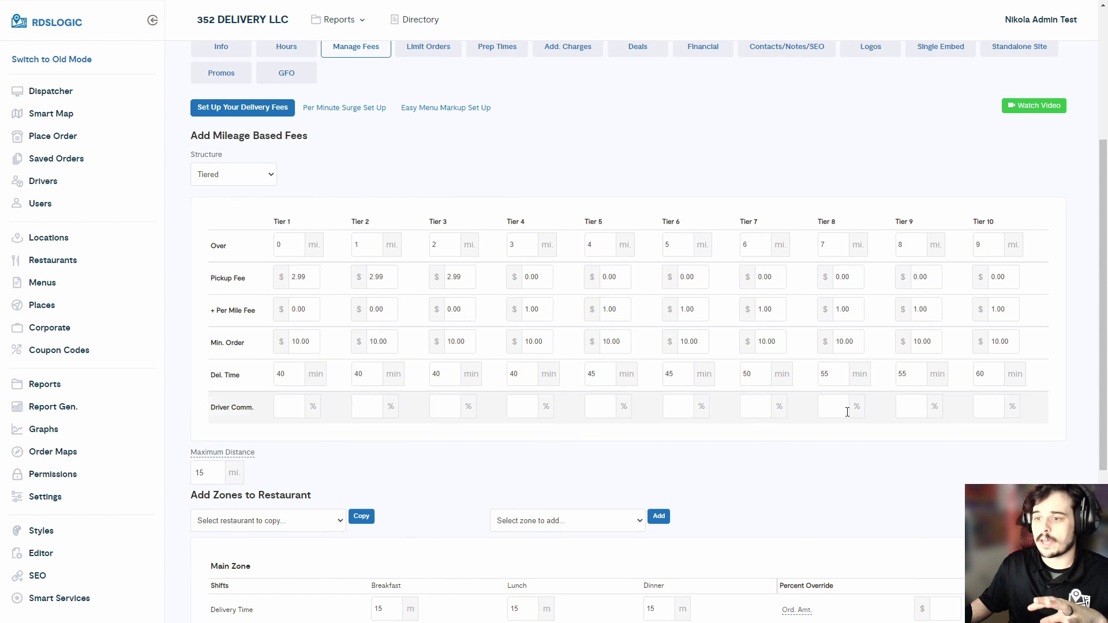
pyautogui.scroll(-5, 358, 274)
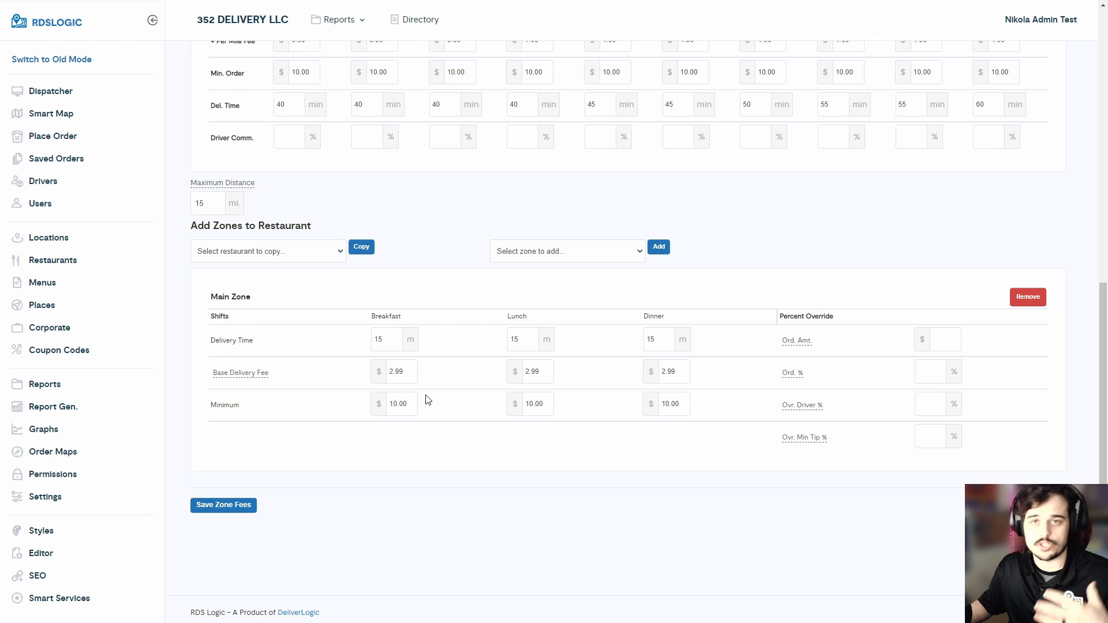
pyautogui.scroll(3, 452, 403)
pyautogui.scroll(7, 513, 425)
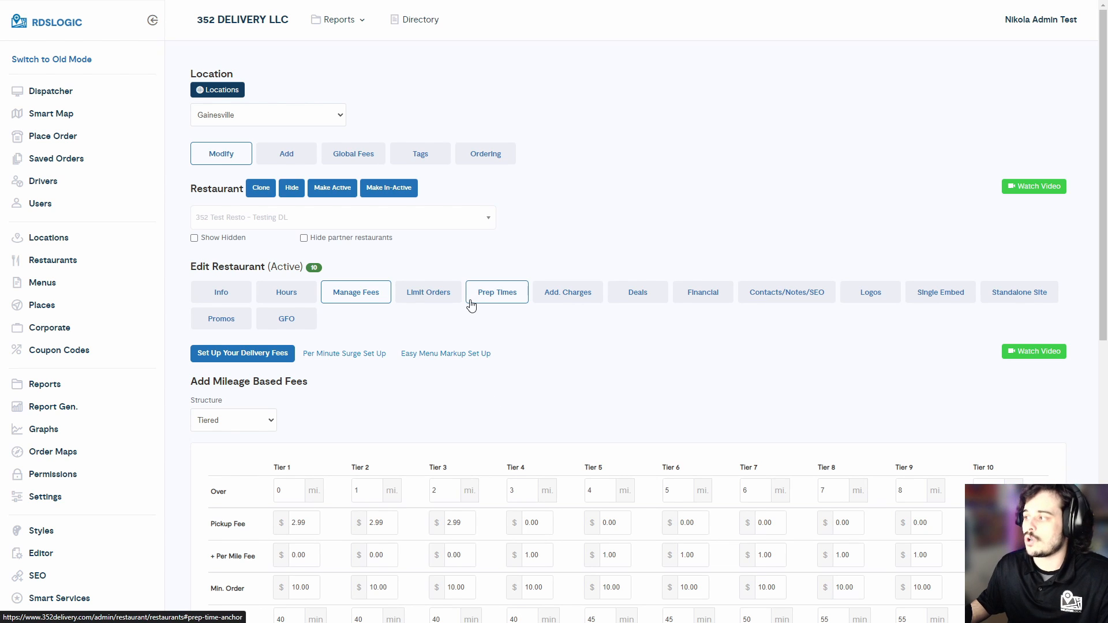
# Step: Open the restaurant's order limit settings at Monday's time slots
pyautogui.click(441, 296)
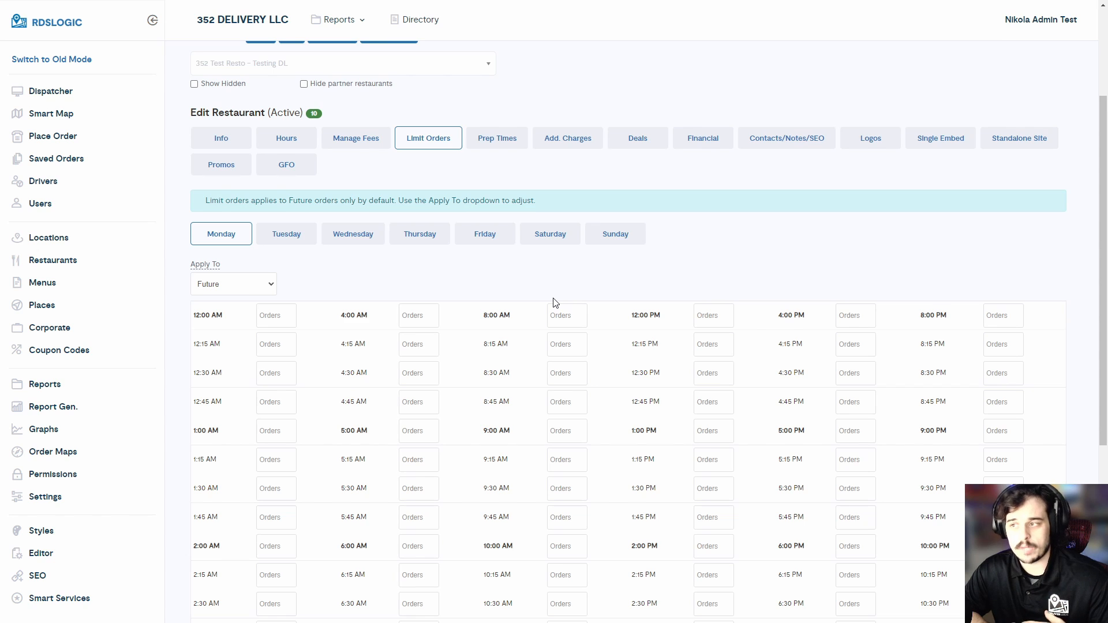
pyautogui.scroll(-3, 555, 305)
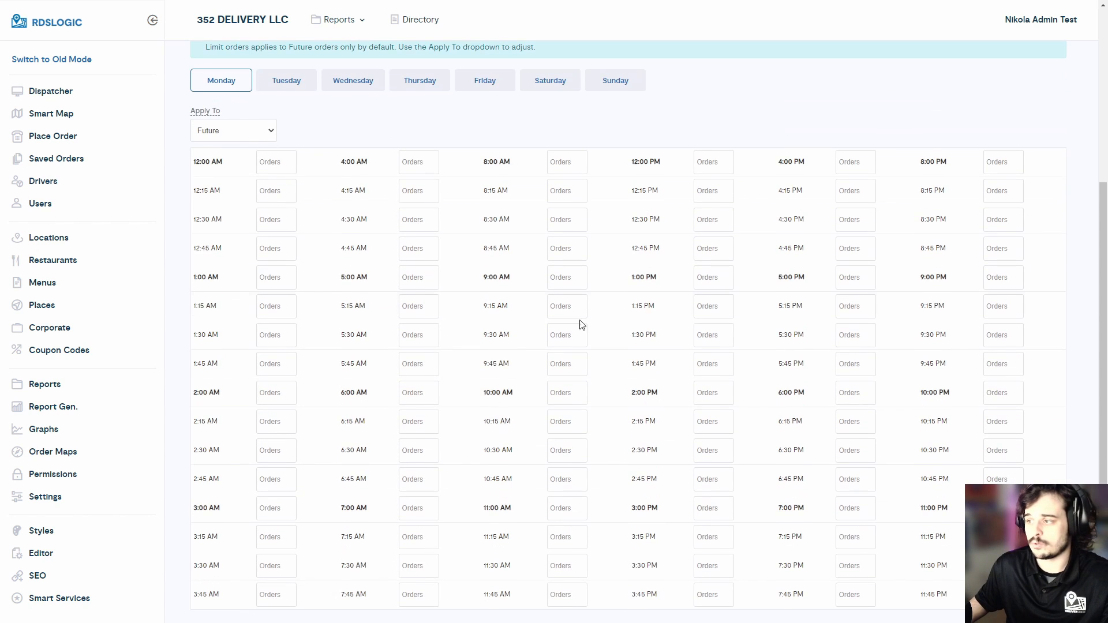
pyautogui.click(570, 278)
pyautogui.write('1')
pyautogui.press('Tab')
pyautogui.write('1\t1')
pyautogui.press('Tab')
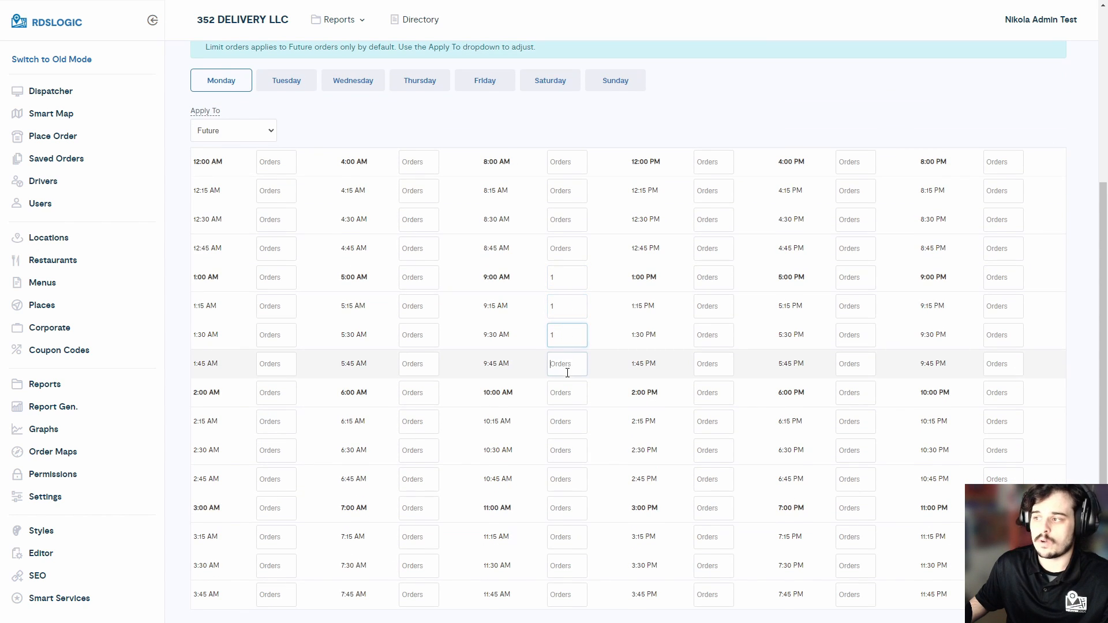
pyautogui.write('1')
pyautogui.press('Tab')
pyautogui.write('1')
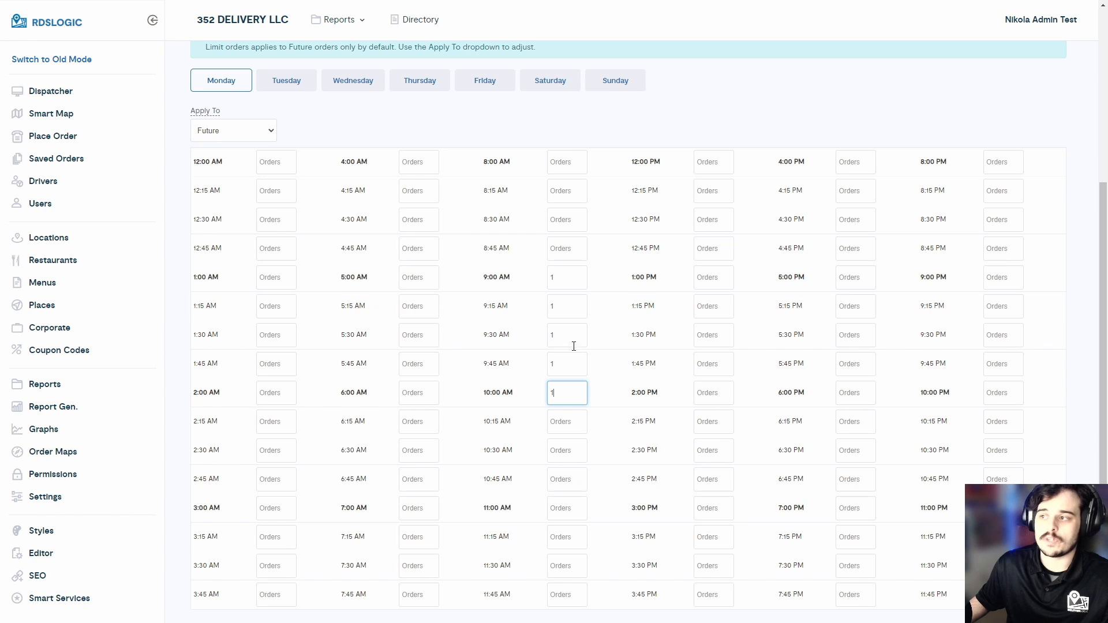
pyautogui.press('BackSpace')
pyautogui.hotkey('shift', 'Tab')
pyautogui.press('BackSpace')
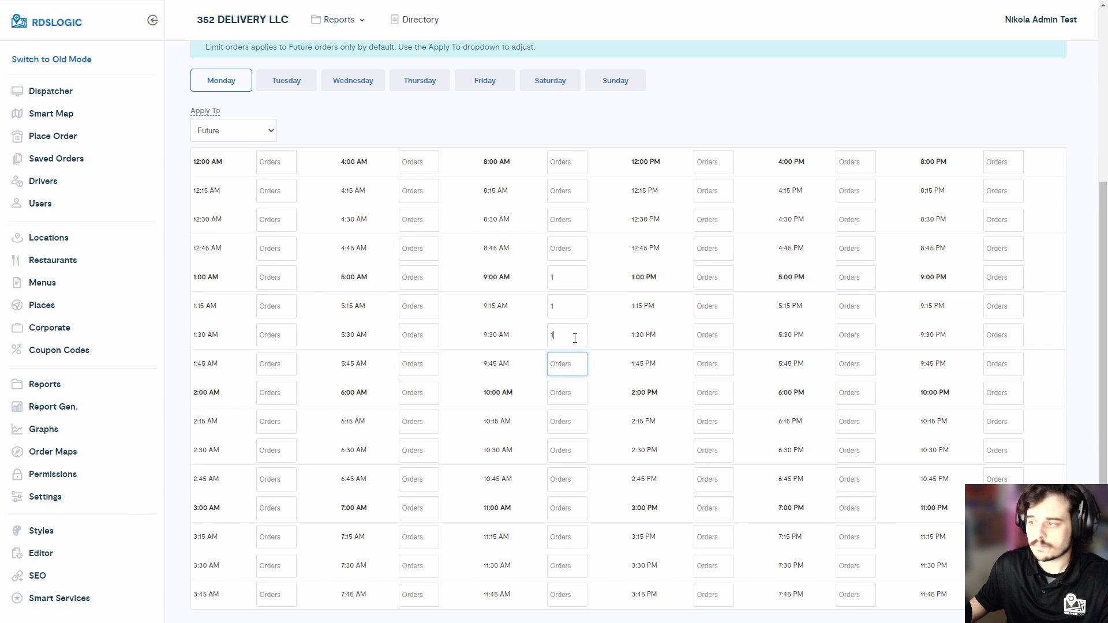
pyautogui.hotkey('shift', 'Tab')
pyautogui.press('BackSpace')
pyautogui.hotkey('shift', 'Tab')
pyautogui.press('BackSpace')
pyautogui.hotkey('shift', 'Tab')
pyautogui.press('BackSpace')
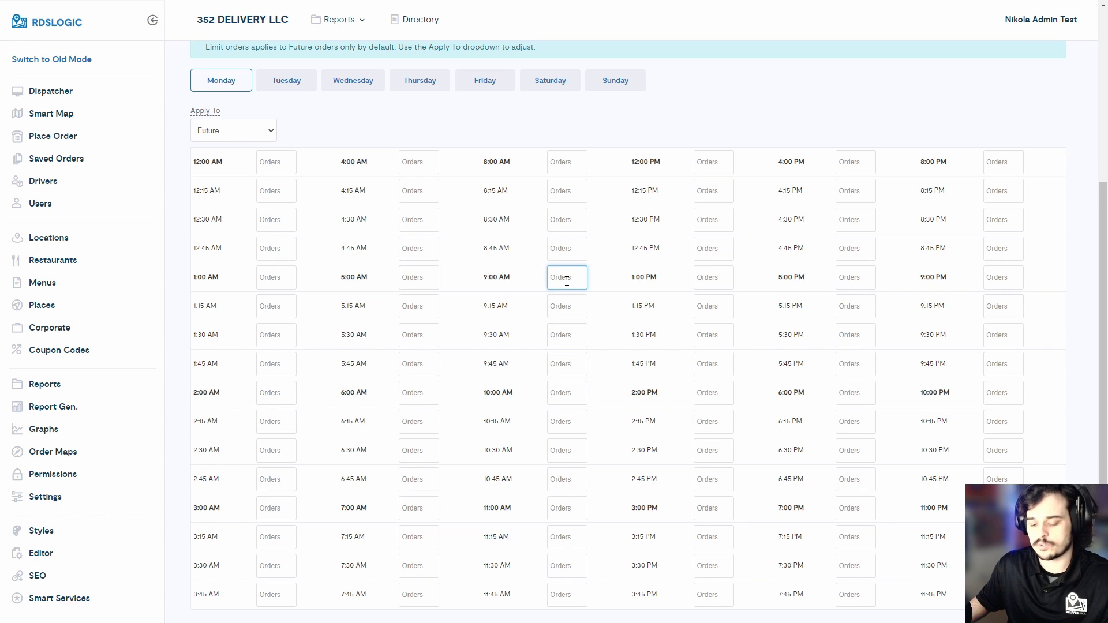
# Step: Set Monday's order limit to 0 for every 15-minute slot from 9:00 AM through 10:45 AM
pyautogui.write('0')
pyautogui.press('Tab')
pyautogui.write('0')
pyautogui.press('Tab')
pyautogui.write('0')
pyautogui.press('Tab')
pyautogui.write('0')
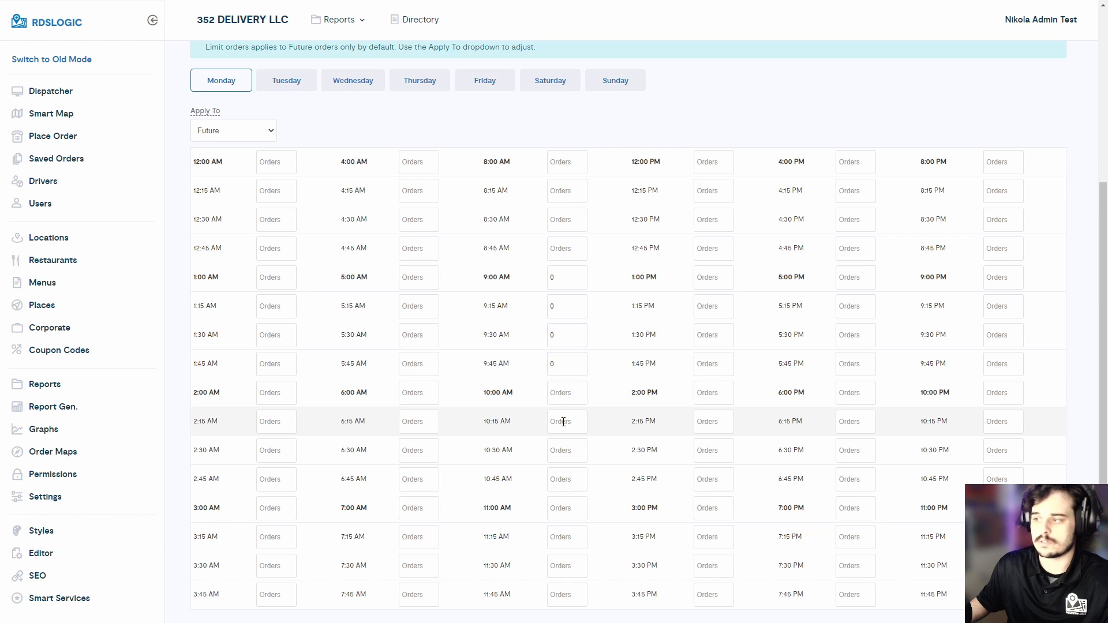
pyautogui.press('Tab')
pyautogui.write('0')
pyautogui.press('Tab')
pyautogui.write('0')
pyautogui.press('Tab')
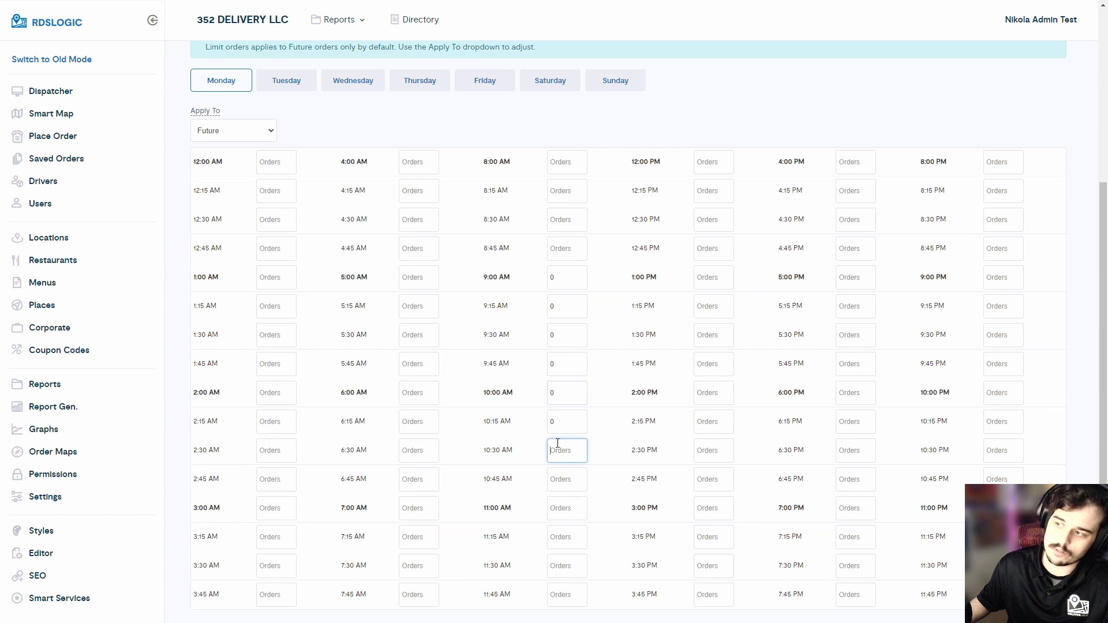
pyautogui.write('0')
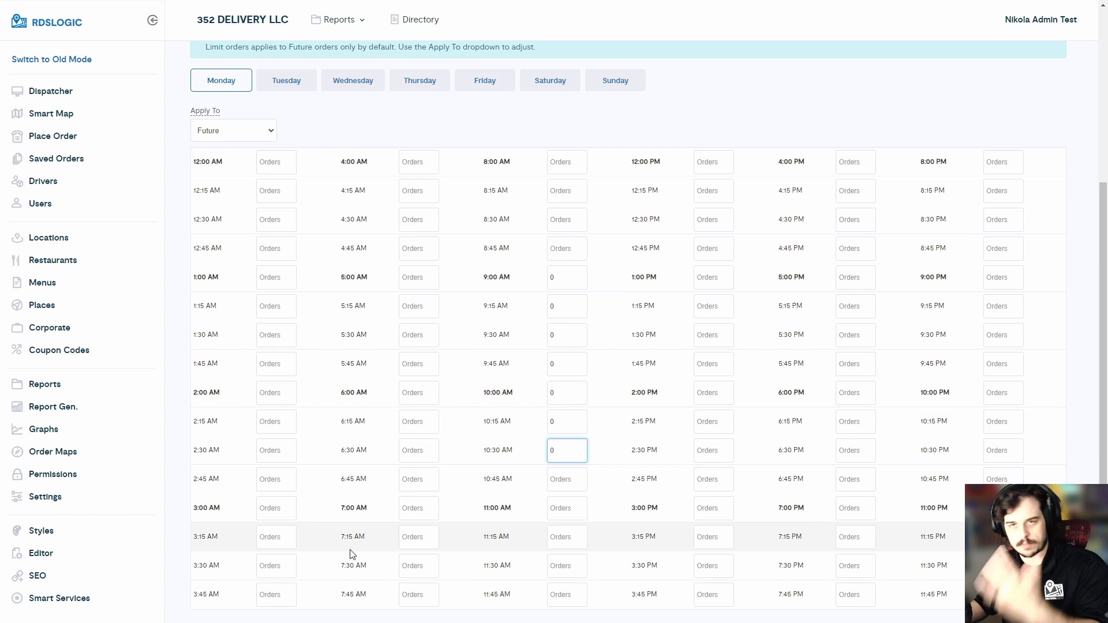
pyautogui.scroll(-3, 554, 324)
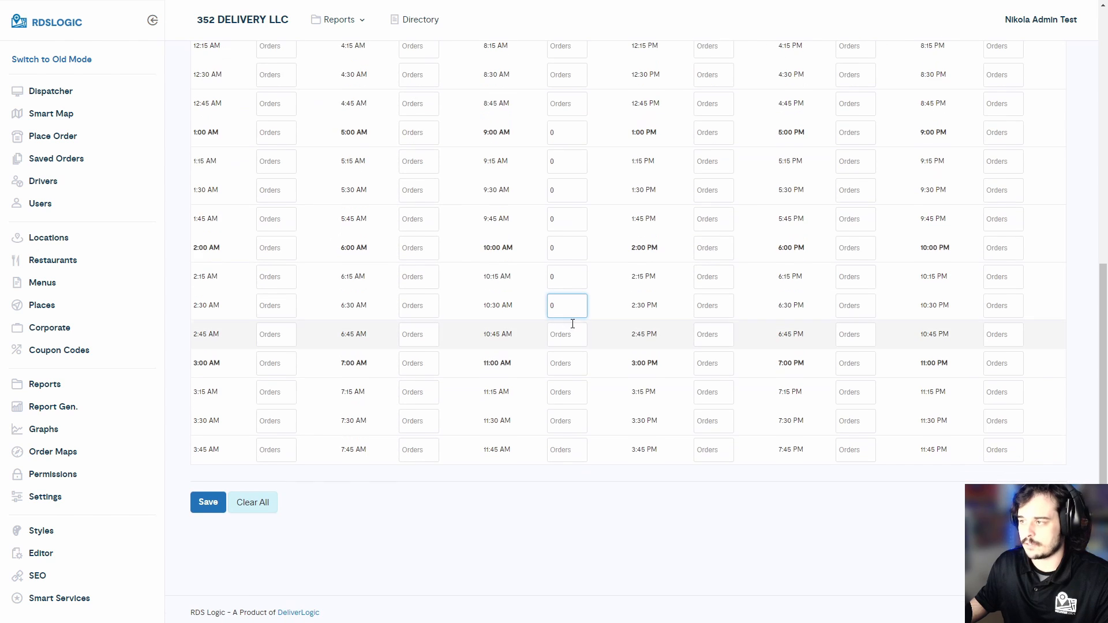
pyautogui.click(568, 328)
pyautogui.write('0')
pyautogui.scroll(2, 559, 153)
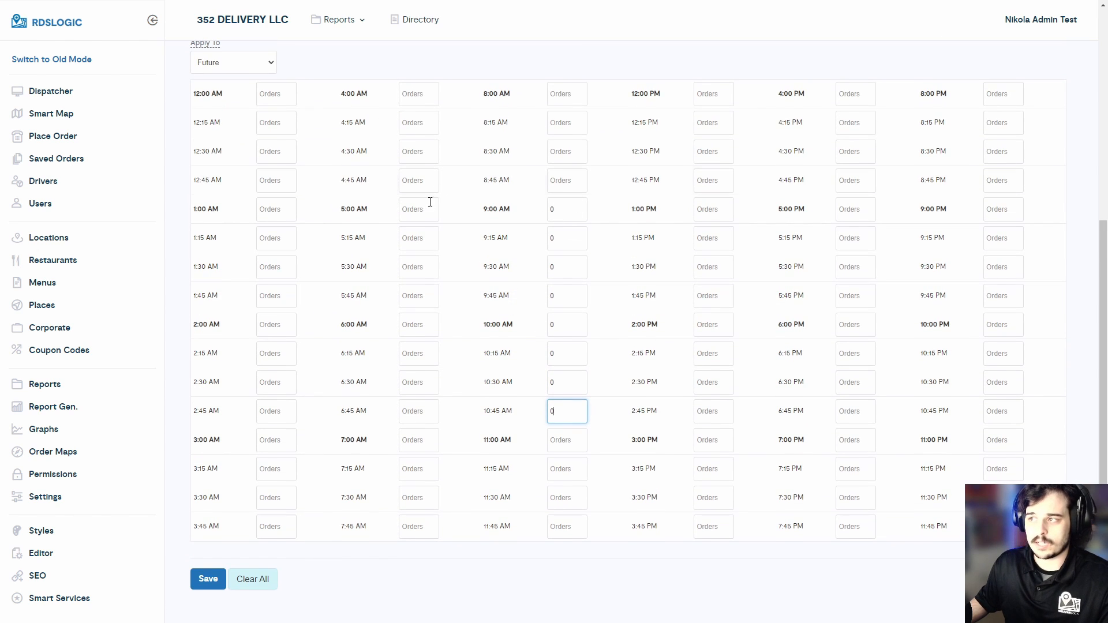
pyautogui.click(477, 217)
pyautogui.scroll(-2, 495, 346)
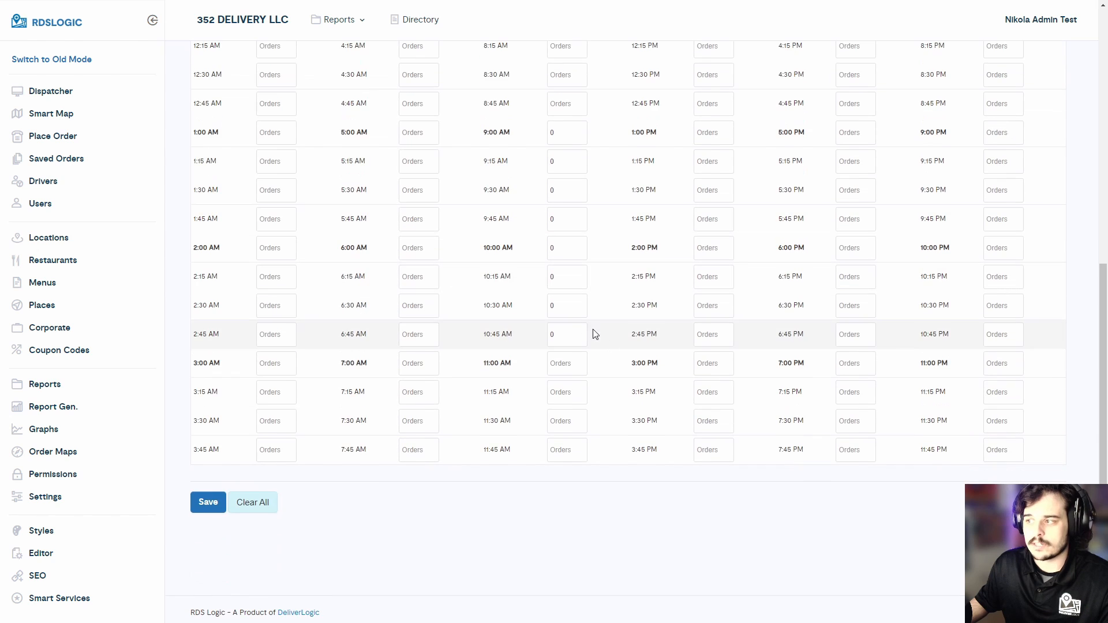
# Step: Clear Monday's order limits from every 15-minute slot from 9:00 AM through 10:45 AM
pyautogui.moveTo(478, 362); pyautogui.dragTo(511, 359)
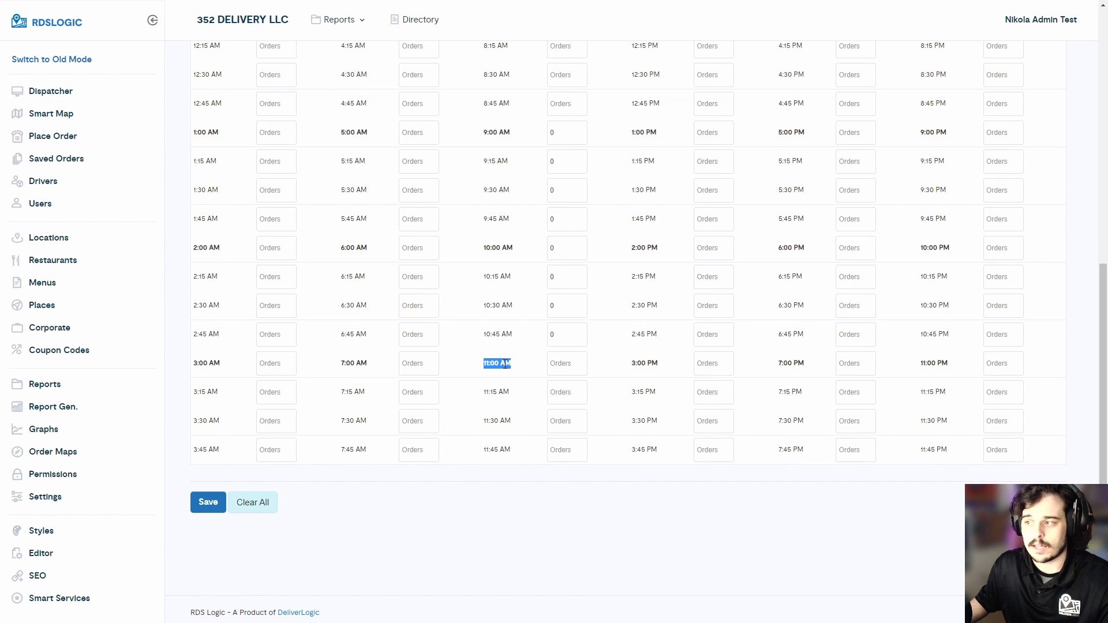
pyautogui.moveTo(484, 420); pyautogui.dragTo(524, 424)
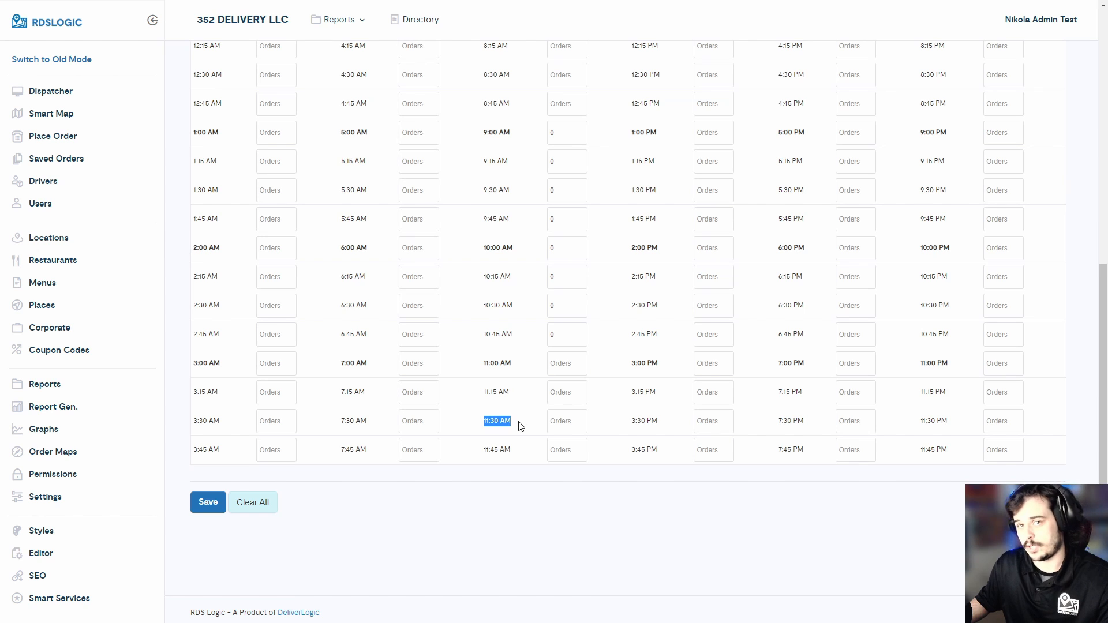
pyautogui.scroll(1, 518, 424)
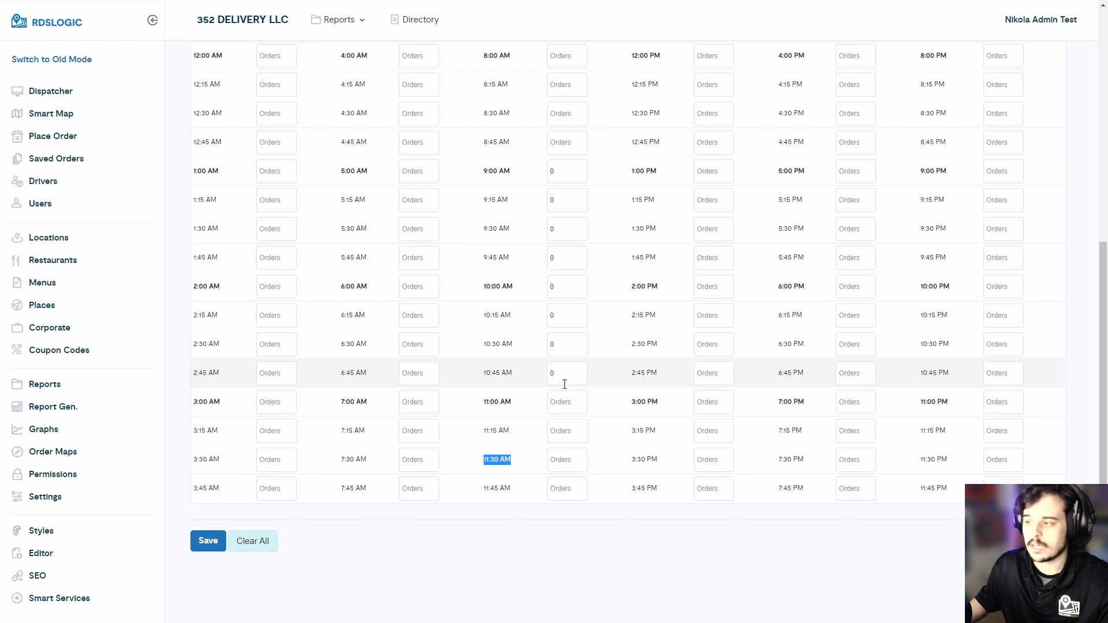
pyautogui.moveTo(563, 378); pyautogui.dragTo(535, 257)
pyautogui.press('BackSpace')
pyautogui.press('BackSpace')
pyautogui.press('BackSpace')
pyautogui.press('BackSpace')
pyautogui.press('BackSpace')
pyautogui.moveTo(561, 232); pyautogui.dragTo(530, 228)
pyautogui.moveTo(576, 180); pyautogui.dragTo(543, 173)
pyautogui.press('BackSpace')
# Step: Open the restaurant's normal operating hours settings
pyautogui.scroll(5, 452, 229)
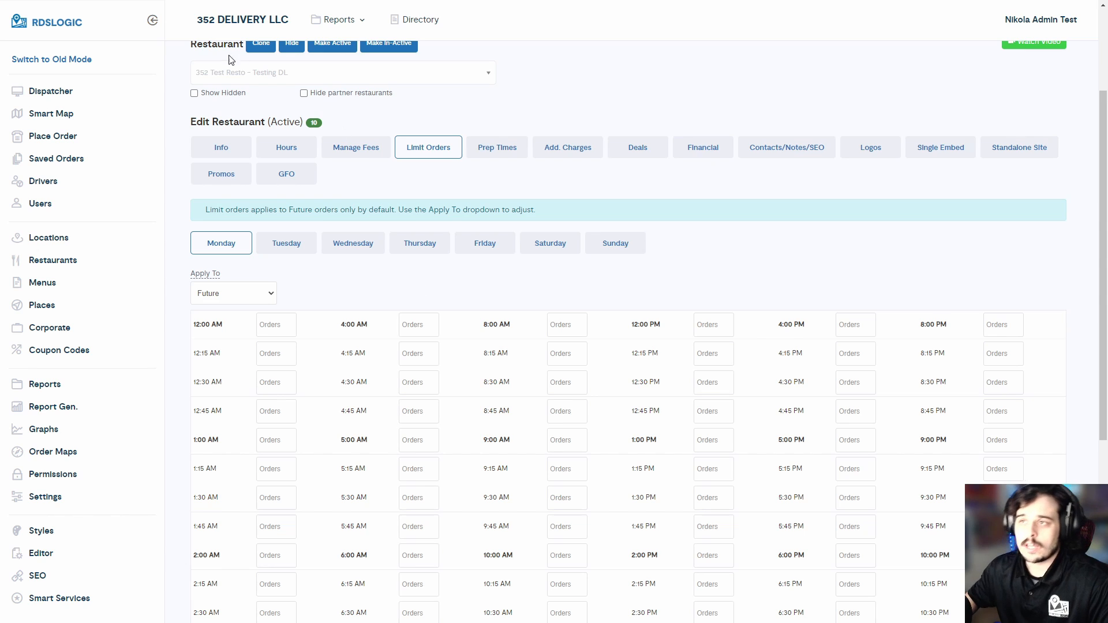
pyautogui.click(285, 151)
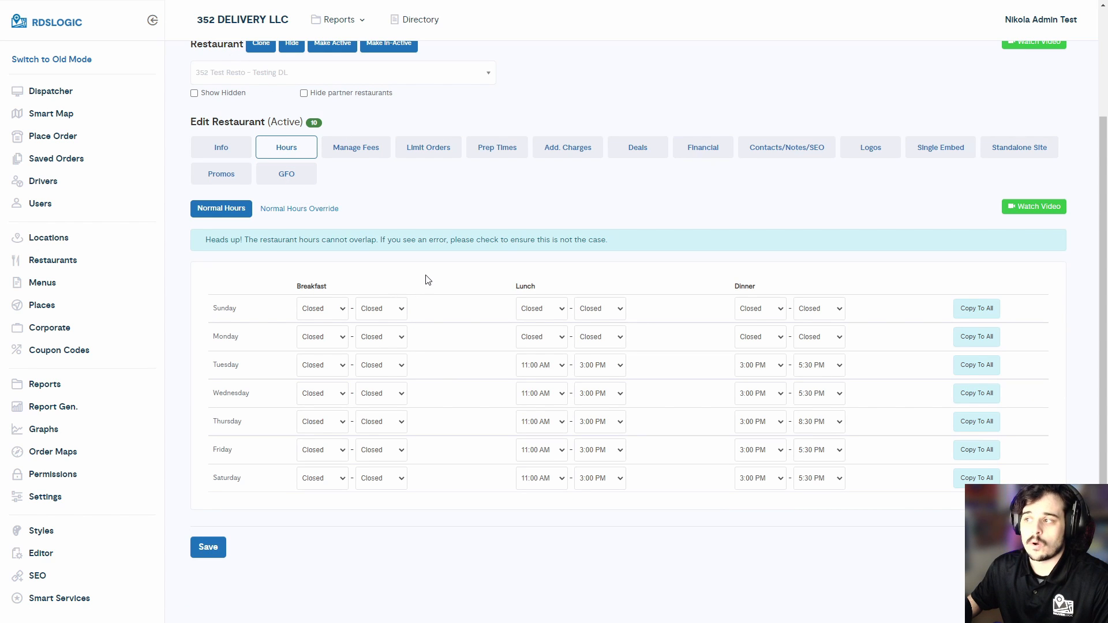
pyautogui.click(340, 320)
pyautogui.click(339, 317)
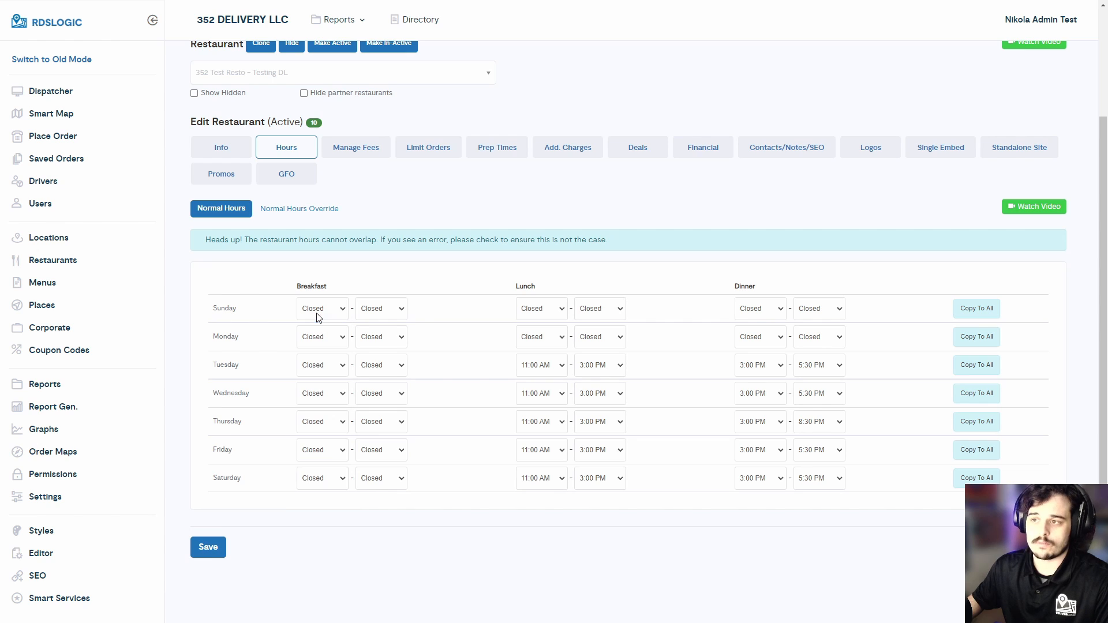
# Step: Set Sunday's breakfast hours from 9:00 AM to 11:00 AM
pyautogui.click(340, 318)
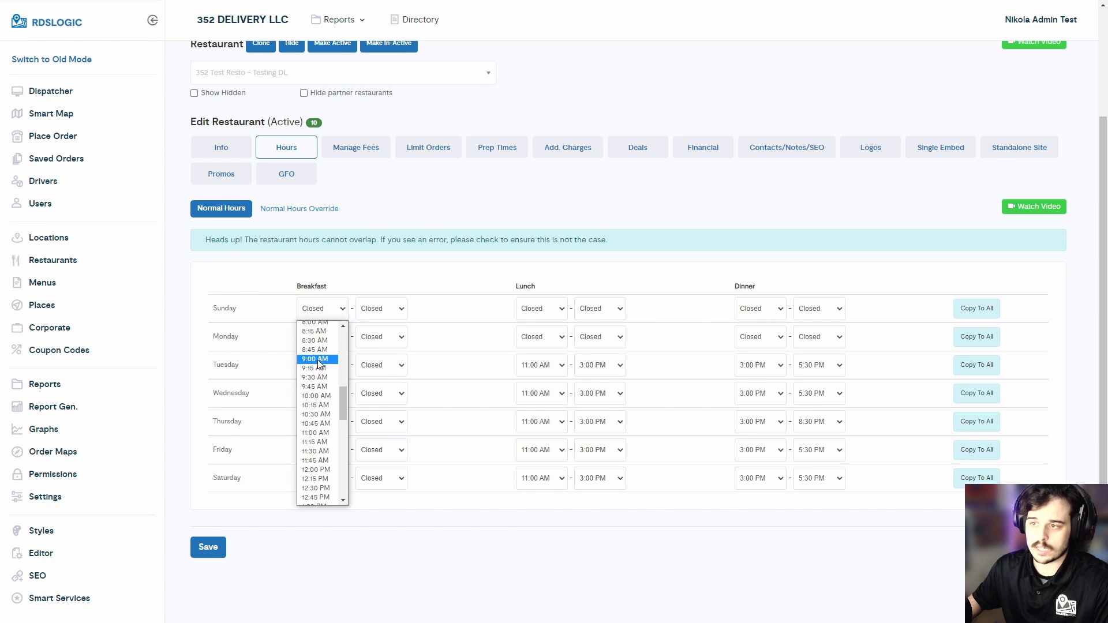
pyautogui.click(320, 354)
pyautogui.click(380, 315)
pyautogui.scroll(-5, 381, 404)
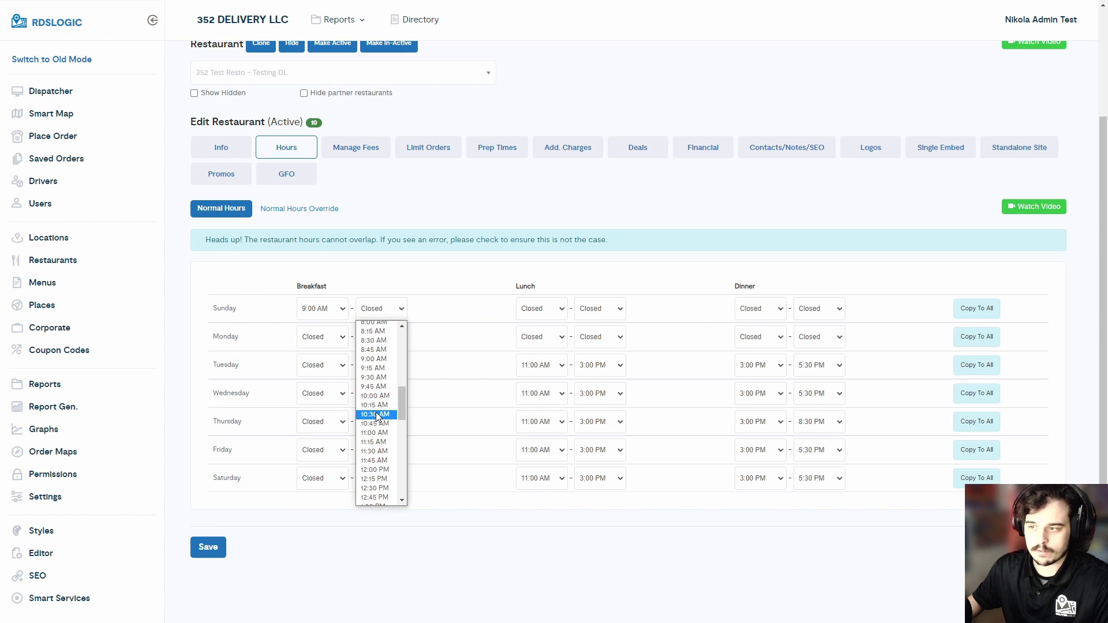
pyautogui.click(383, 433)
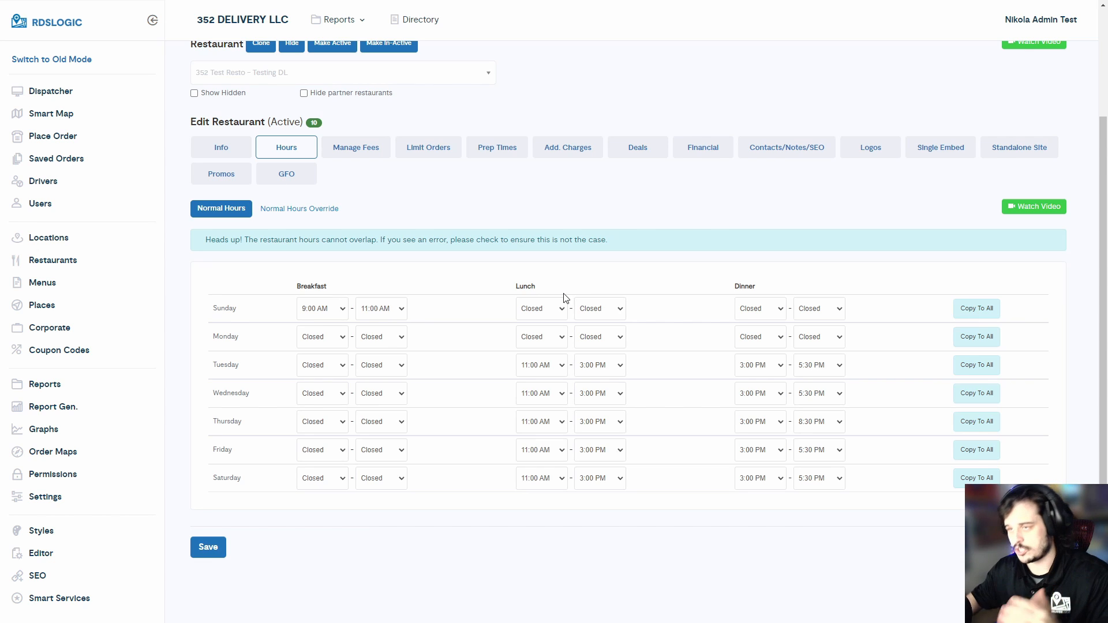
# Step: Set Sunday's lunch opening time to 10:30 AM, overlapping the breakfast hours
pyautogui.click(545, 309)
pyautogui.scroll(-6, 522, 364)
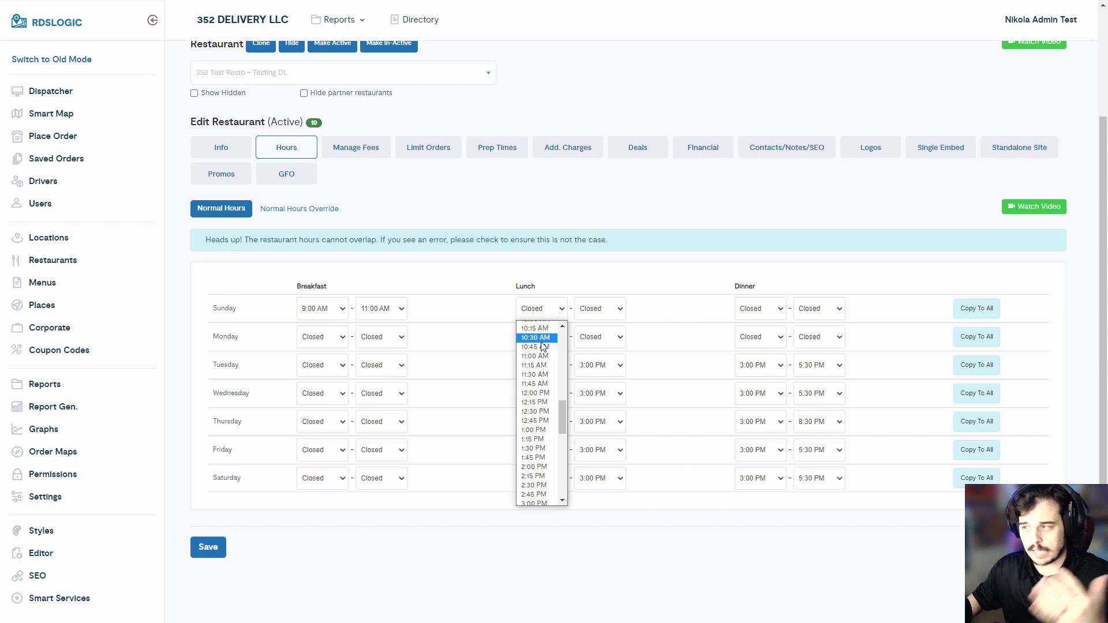
pyautogui.click(541, 341)
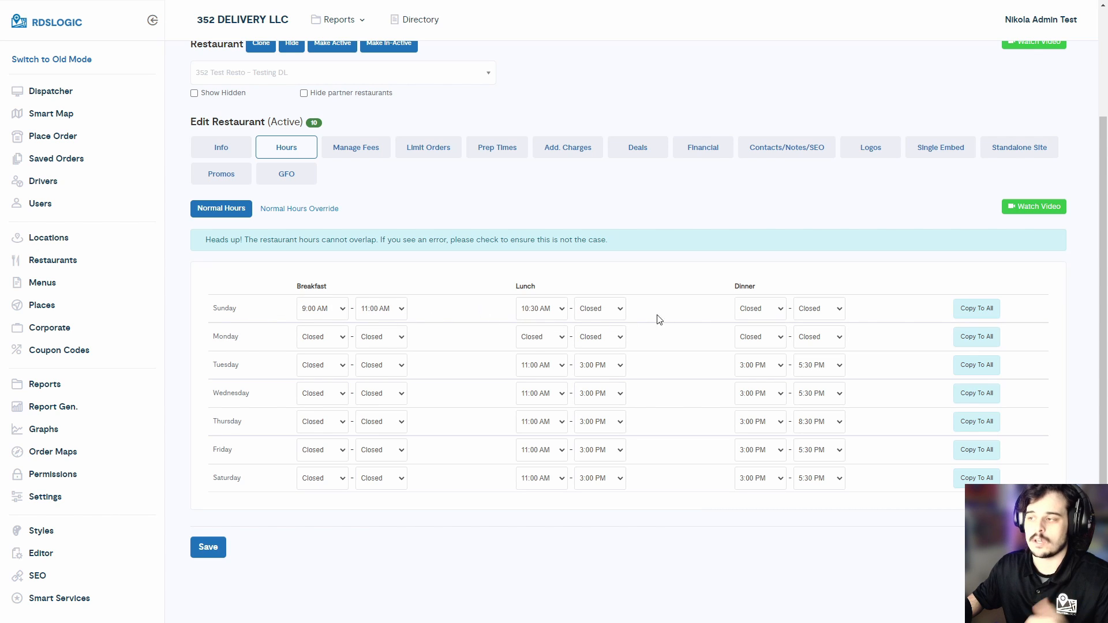
# Step: Set Sunday's lunch hours from 11:00 AM to 4:00 PM so they start when breakfast ends
pyautogui.click(550, 306)
pyautogui.scroll(-5, 540, 363)
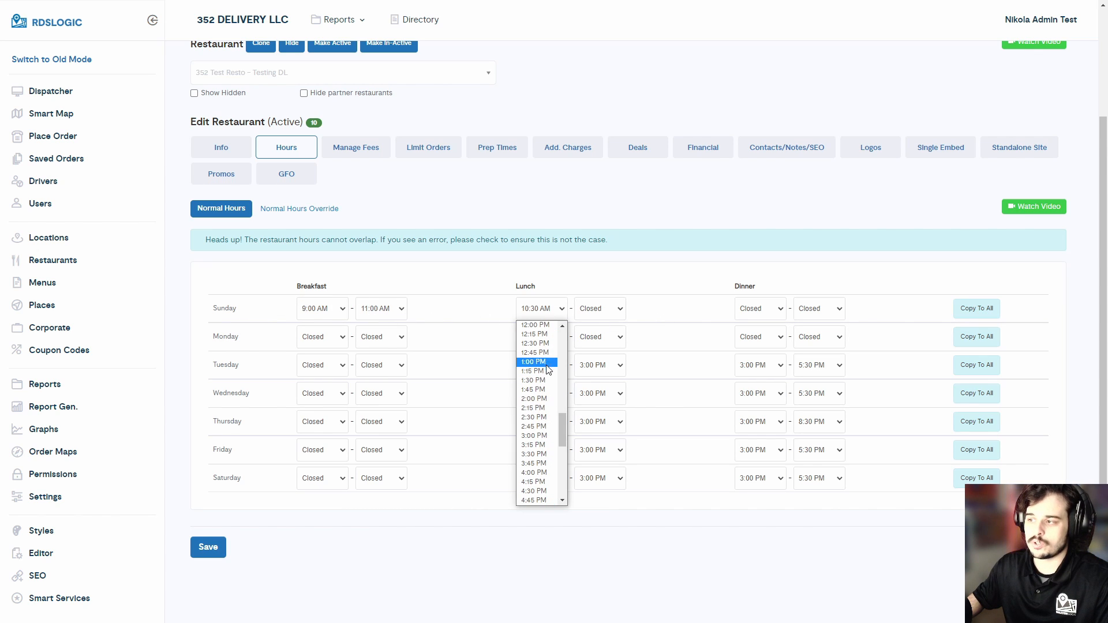
pyautogui.scroll(6, 537, 357)
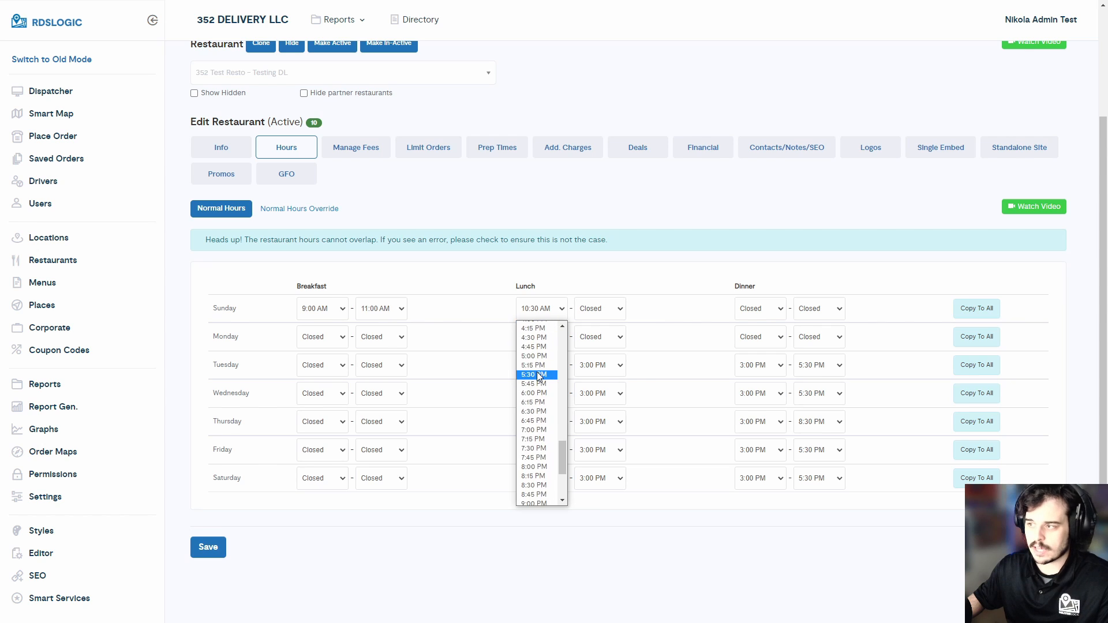
pyautogui.scroll(-3, 537, 375)
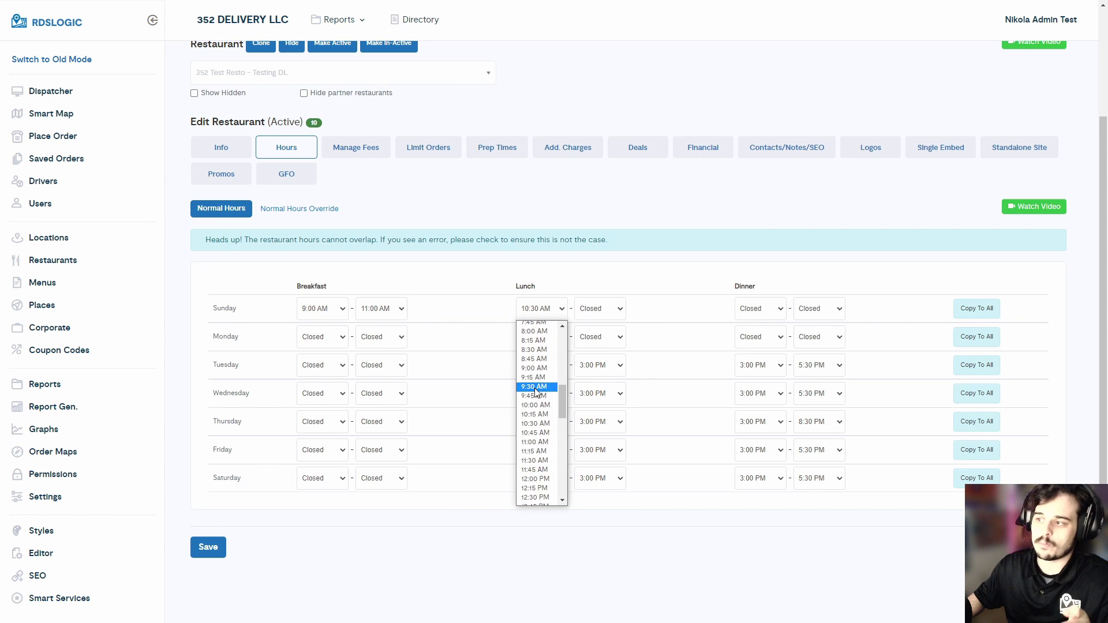
pyautogui.click(530, 442)
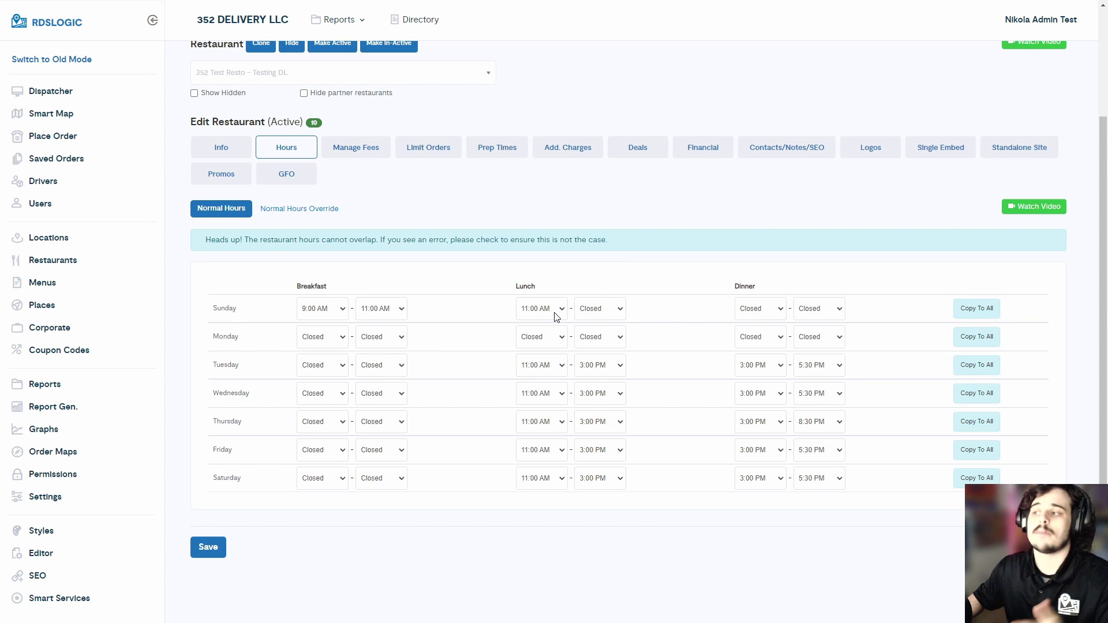
pyautogui.click(618, 310)
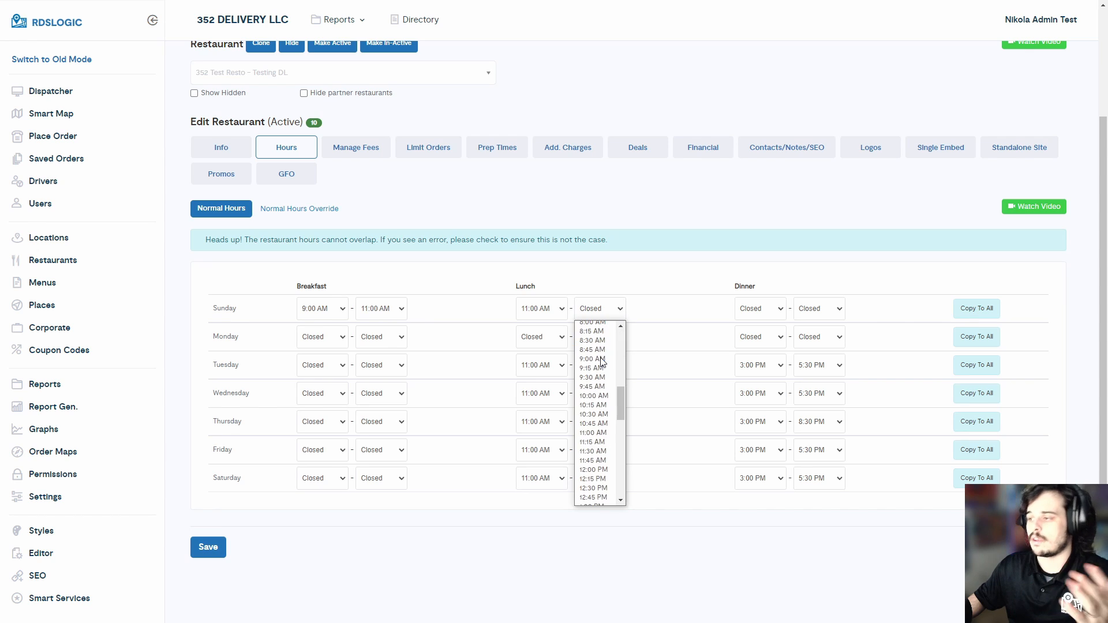
pyautogui.scroll(-8, 597, 347)
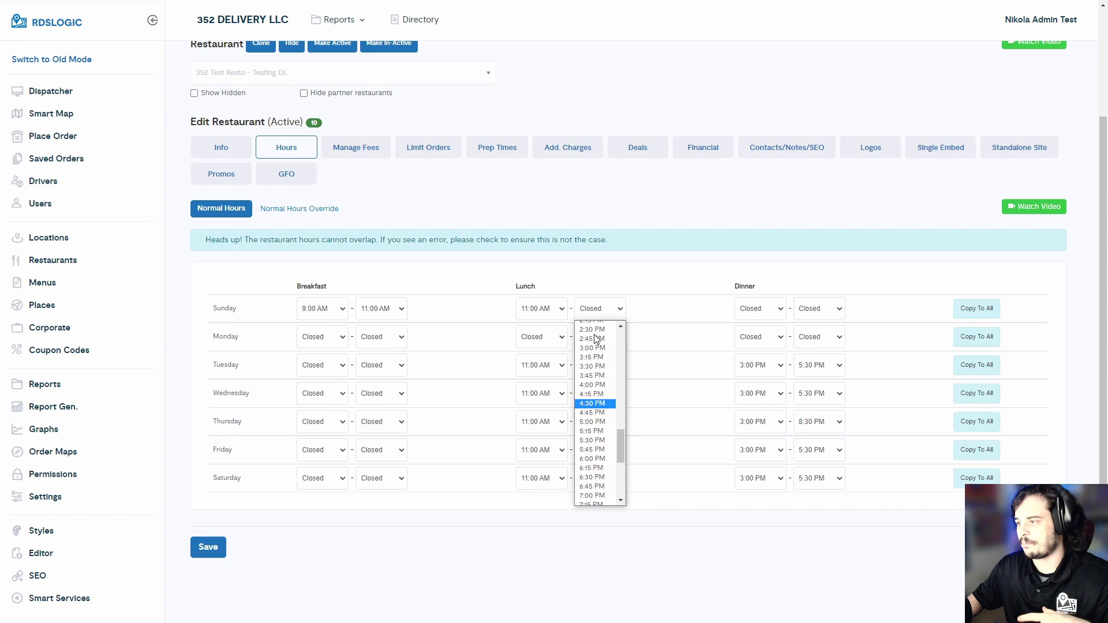
pyautogui.click(592, 384)
pyautogui.click(760, 308)
pyautogui.scroll(-2, 753, 362)
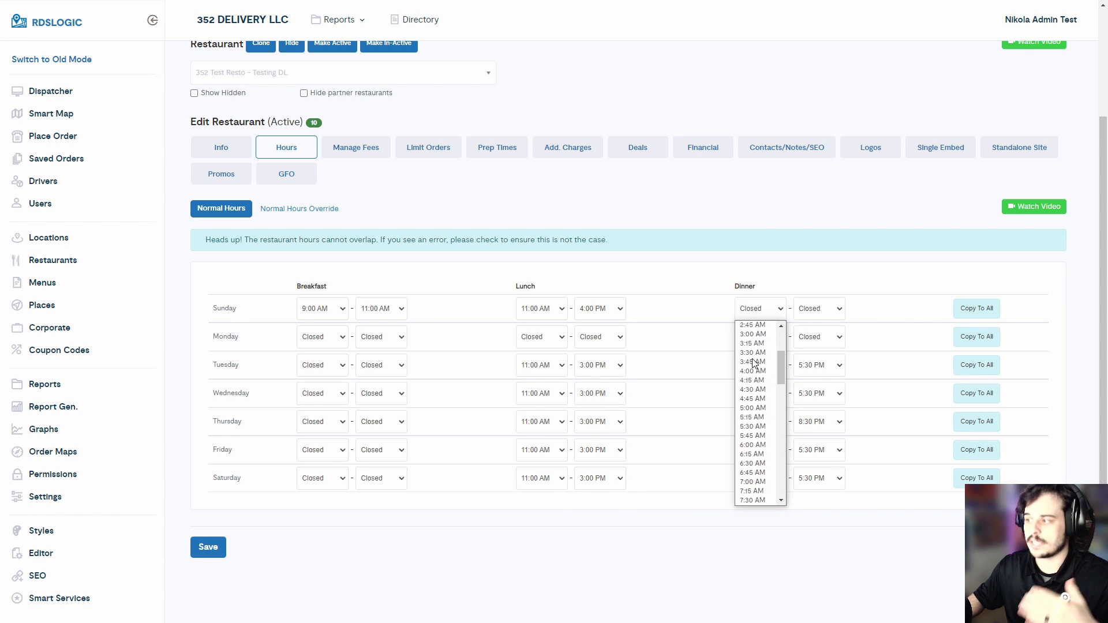
pyautogui.scroll(-13, 754, 362)
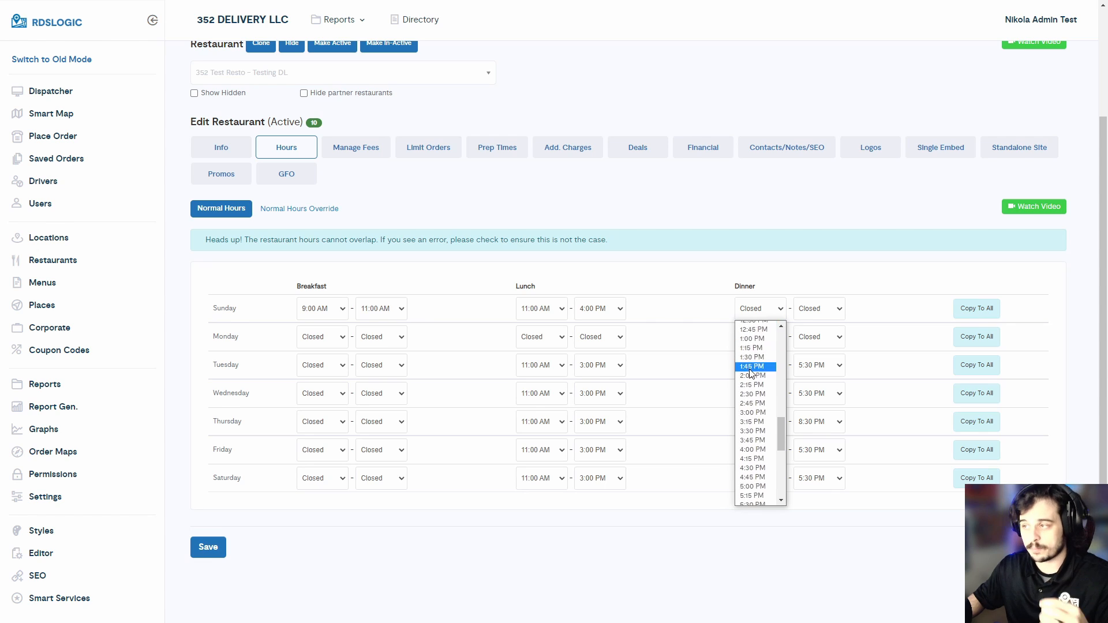
# Step: Reset both Sunday lunch times, opening and closing, to Closed
pyautogui.click(594, 308)
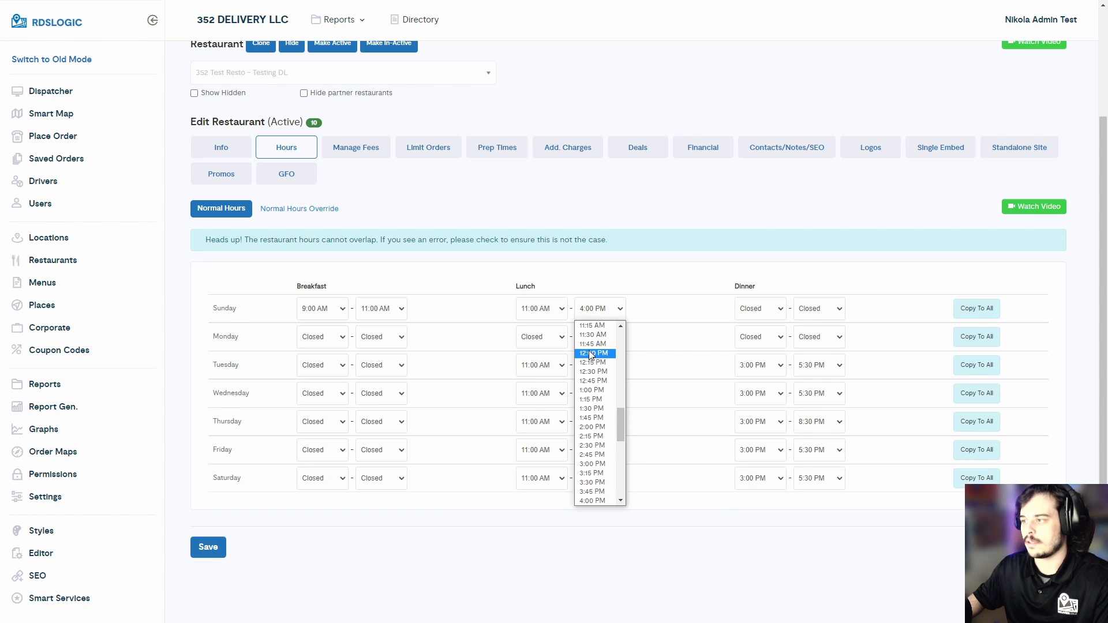
pyautogui.scroll(10, 591, 354)
pyautogui.click(589, 325)
pyautogui.click(541, 308)
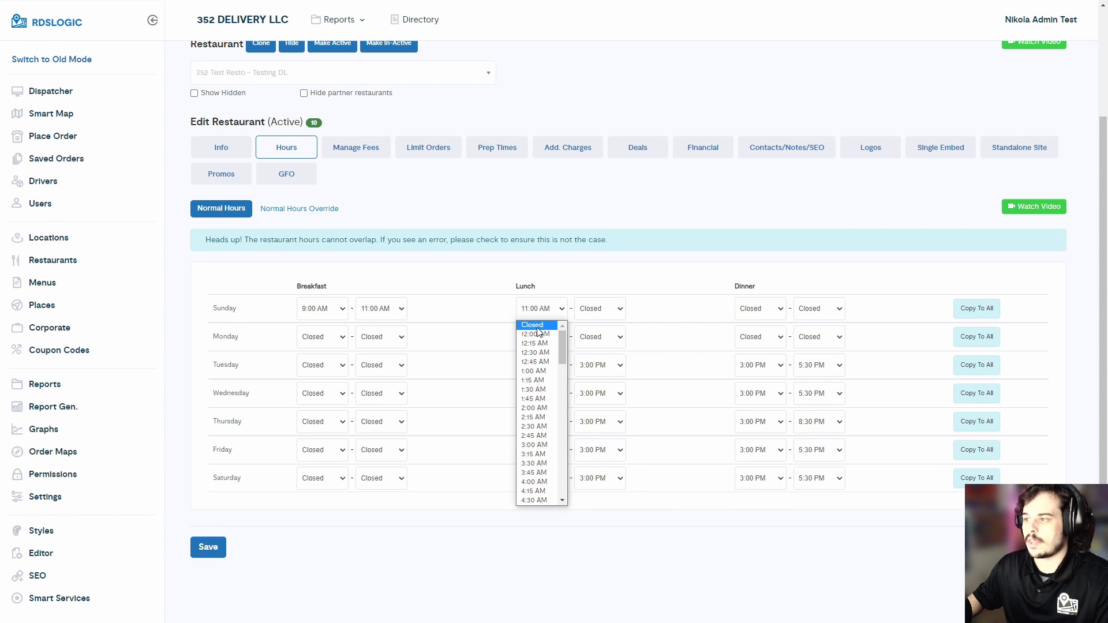
pyautogui.click(536, 326)
# Step: Reset both Sunday breakfast times, opening and closing, to Closed
pyautogui.click(404, 314)
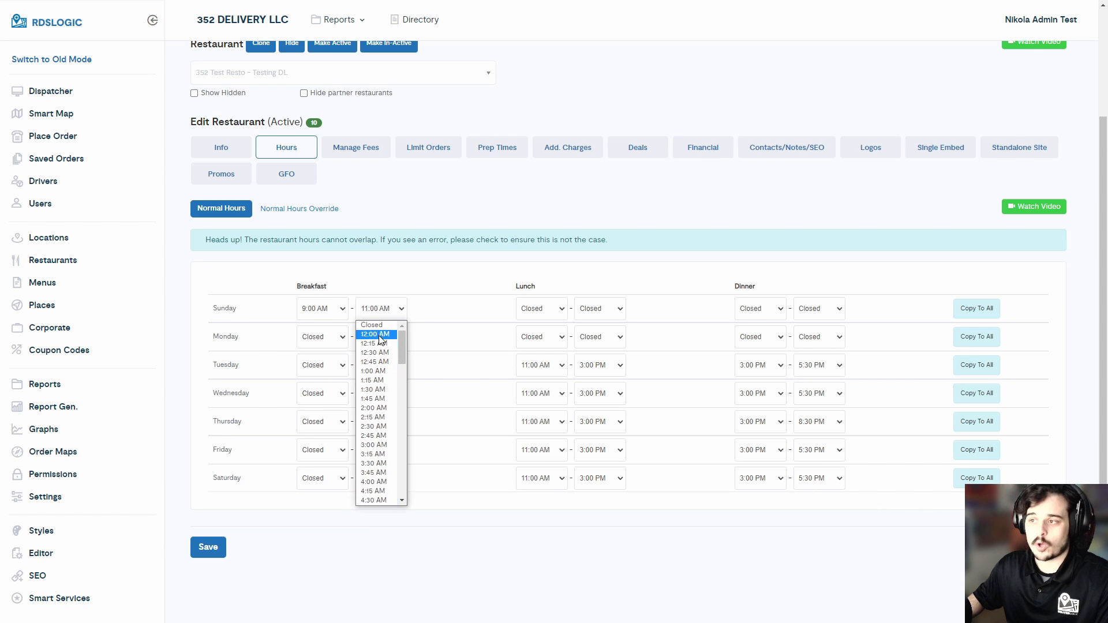
pyautogui.click(372, 325)
pyautogui.click(322, 308)
pyautogui.scroll(10, 320, 375)
pyautogui.click(314, 325)
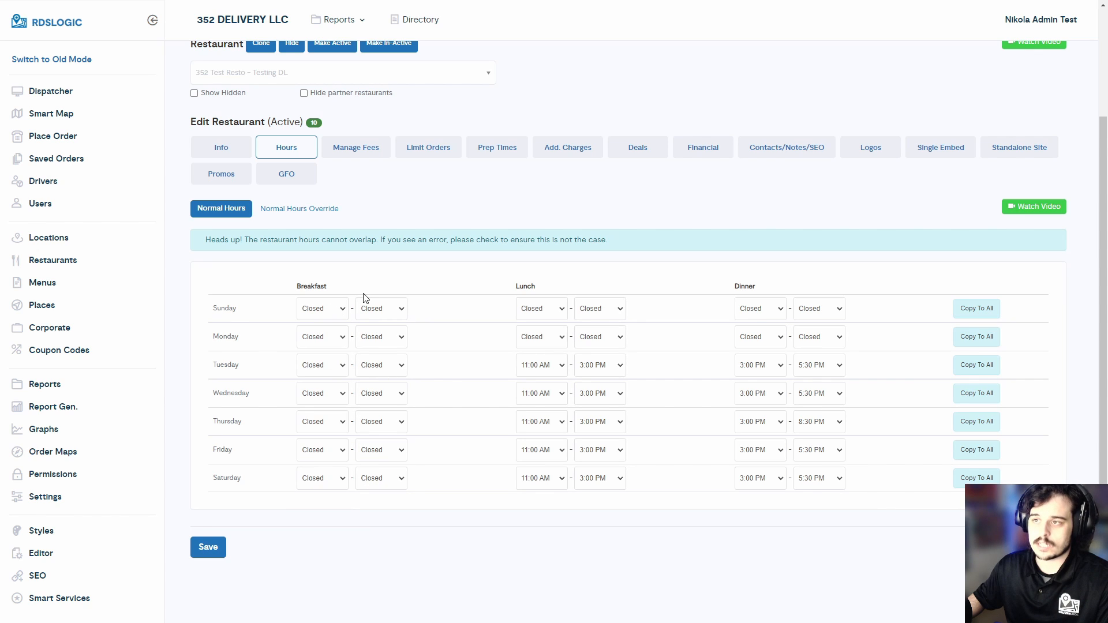